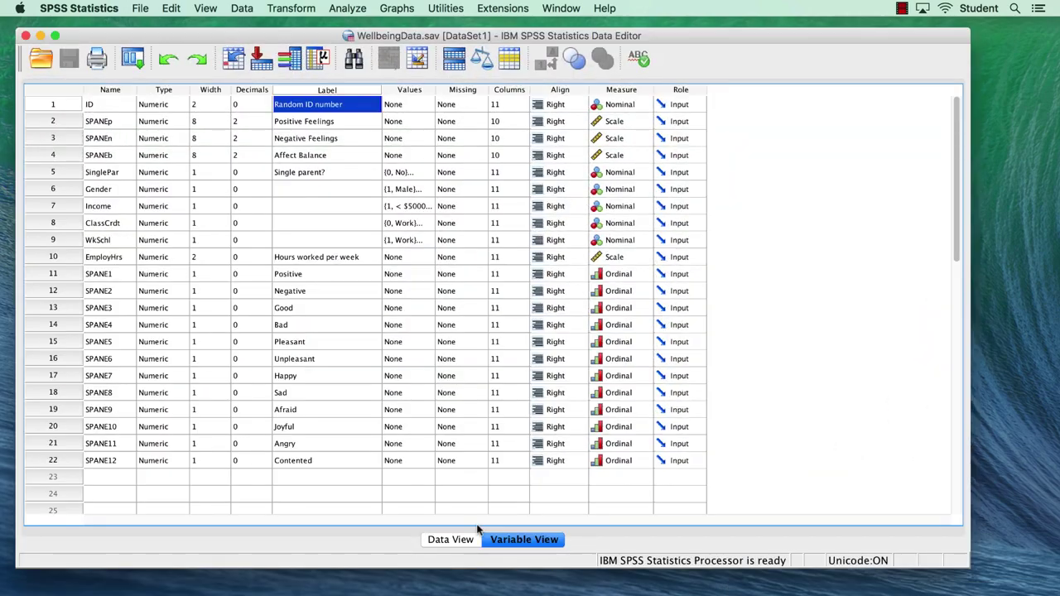
- Switch WellbeingData.sav to Variable View to list its 22 variables with labels, values and measures
left_click(446, 540)
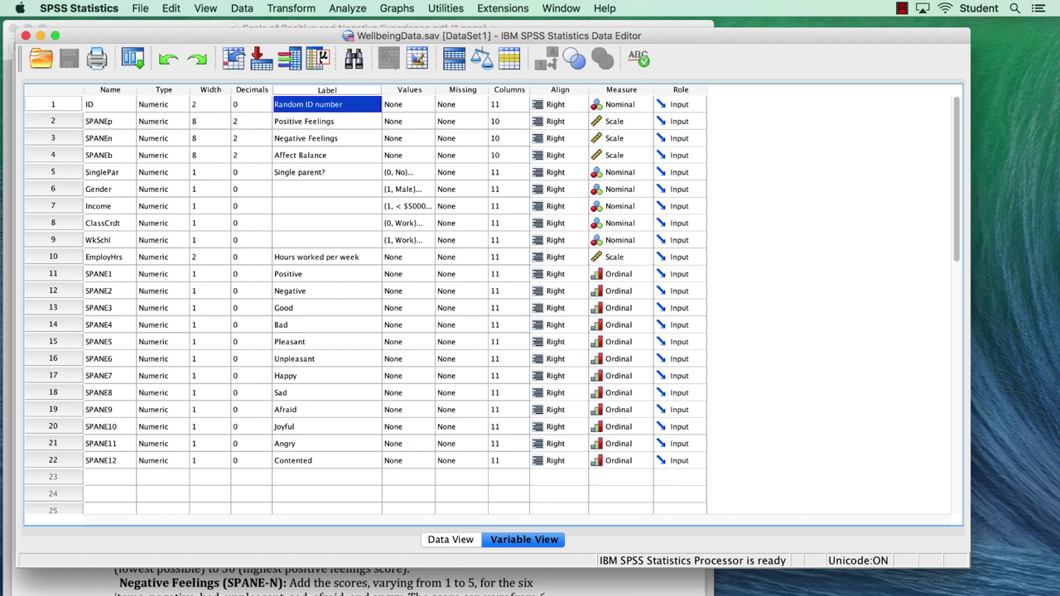
key("super+Tab")
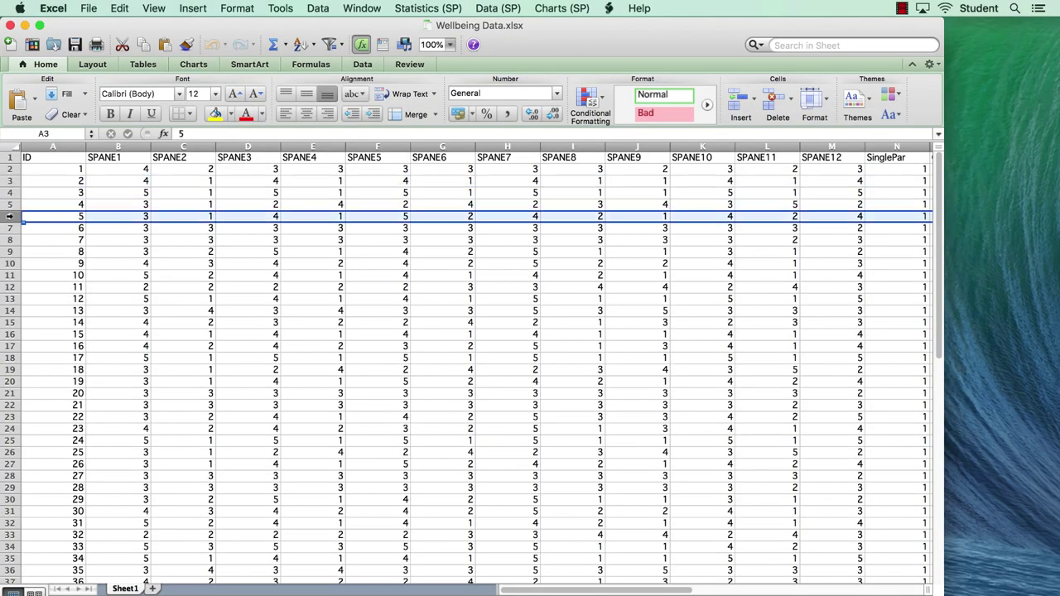
- Highlight the first ten ID values and the rows for cases 13 and 16 to illustrate cases
left_click_drag(41, 170, 46, 274)
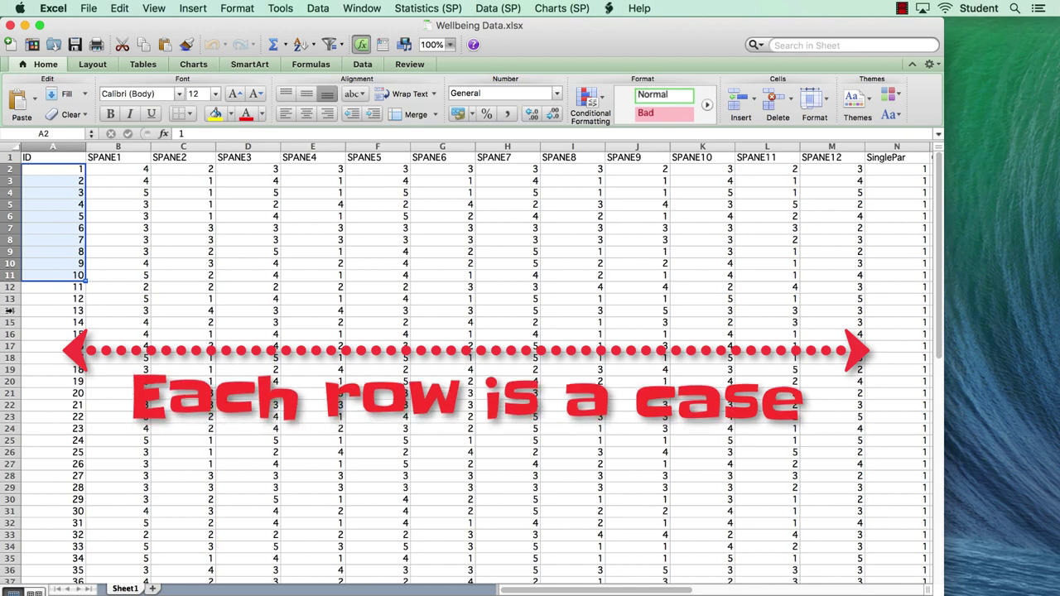
left_click(10, 310)
left_click(7, 346)
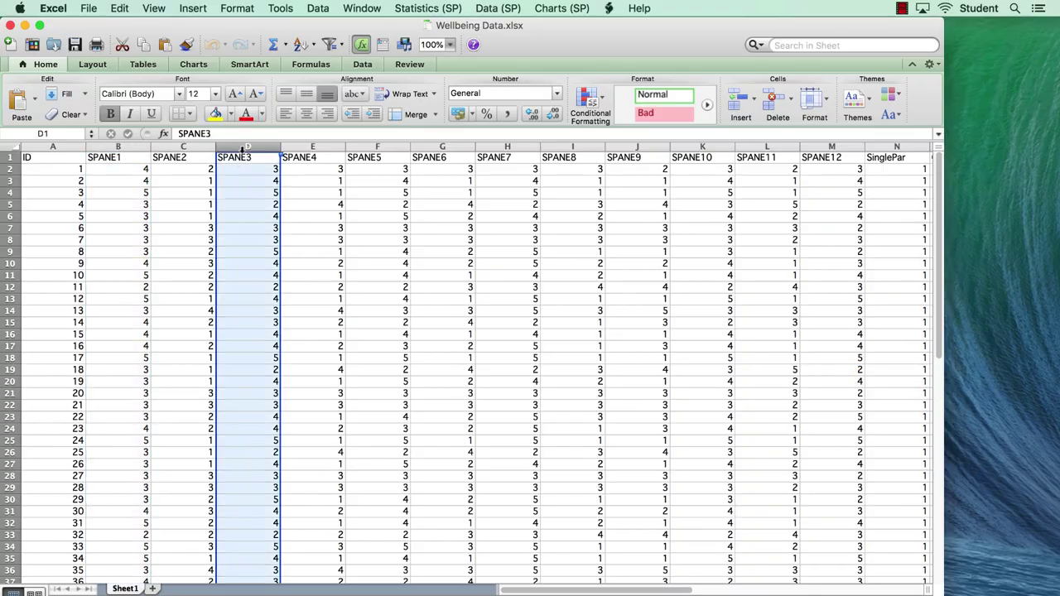
- Highlight the SPANE7, SPANE12, WkSchl and ClassCrdt columns as variables, then the rows for cases 1 and 3
left_click(512, 148)
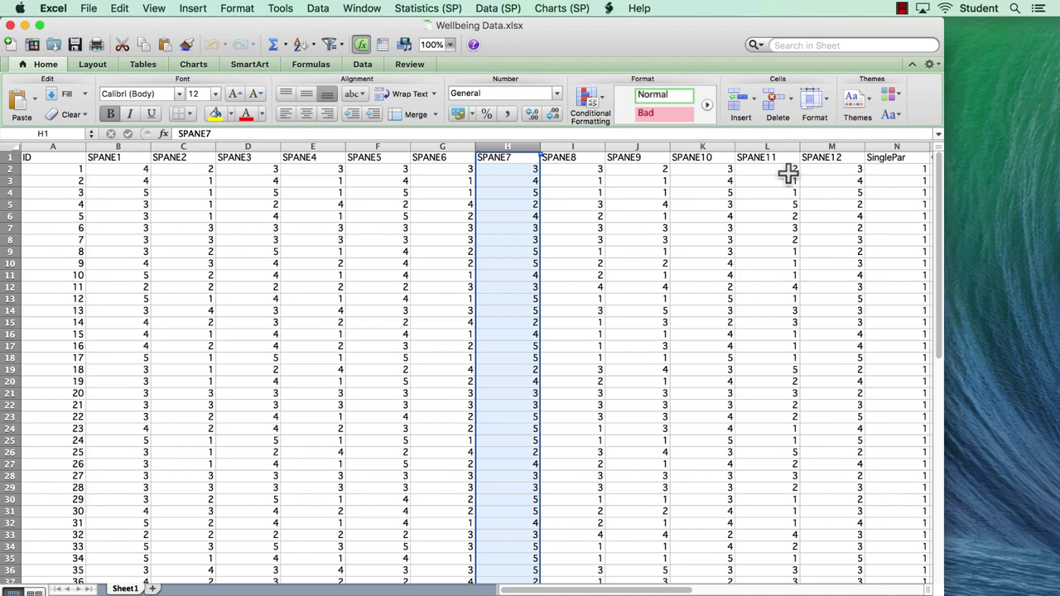
left_click(821, 147)
key("Right")
key("Right")
key("Right")
key("Right")
key("Right")
key("Right")
key("Right")
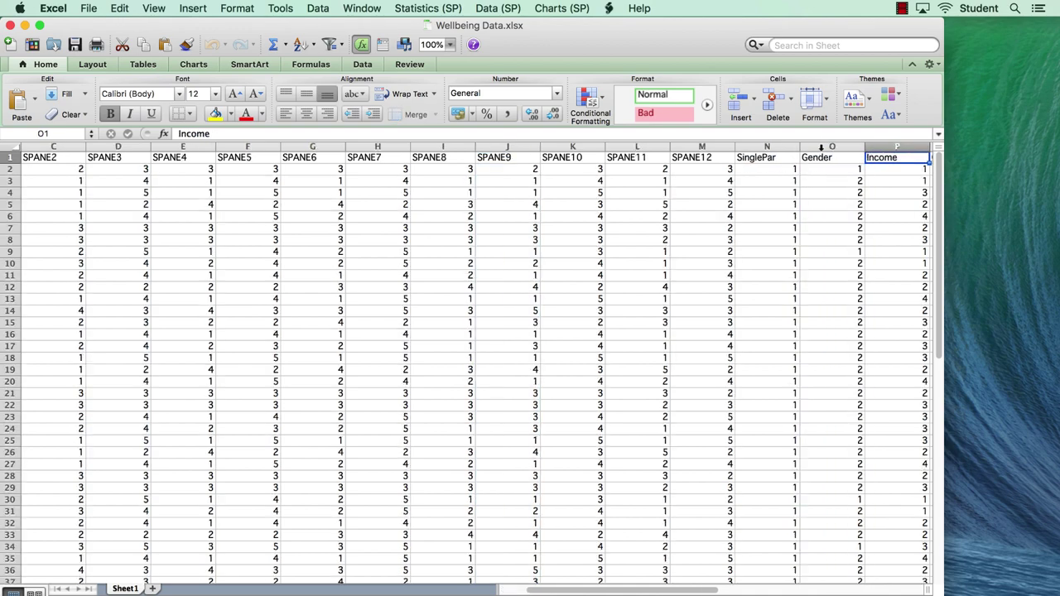
key("Right")
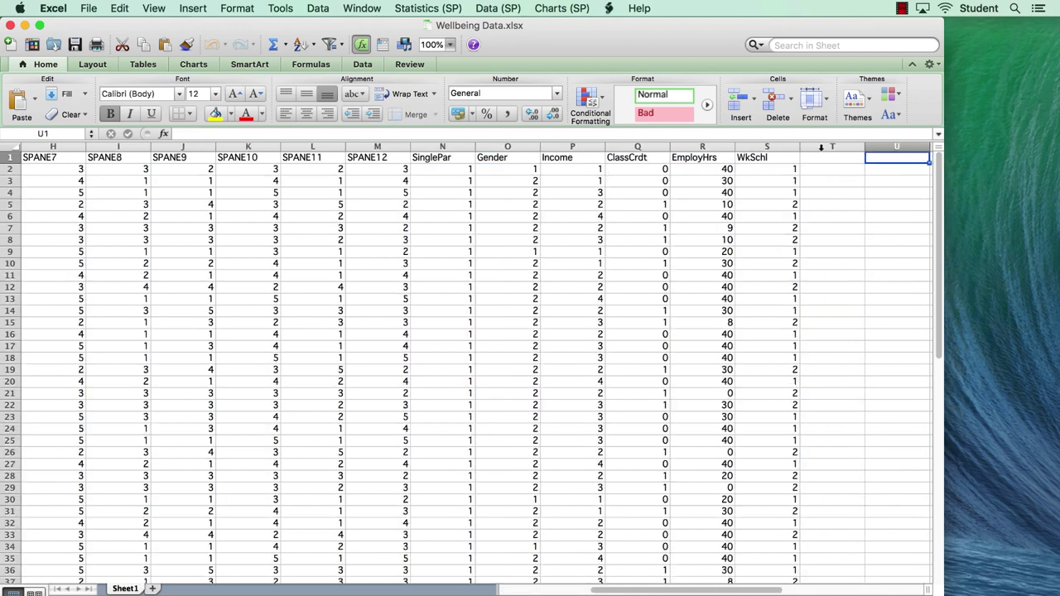
left_click(770, 147)
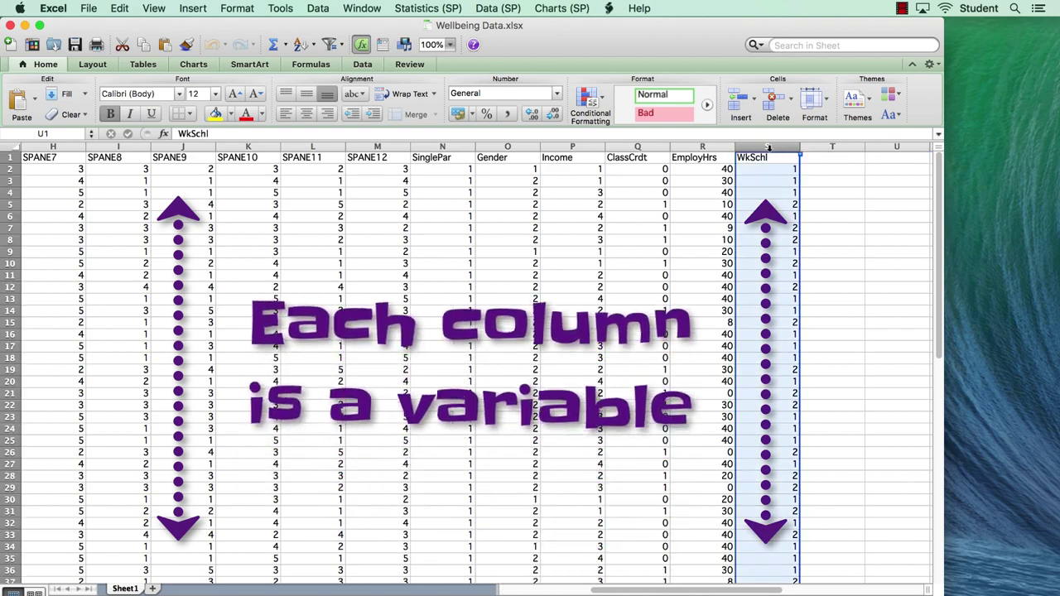
left_click(646, 147)
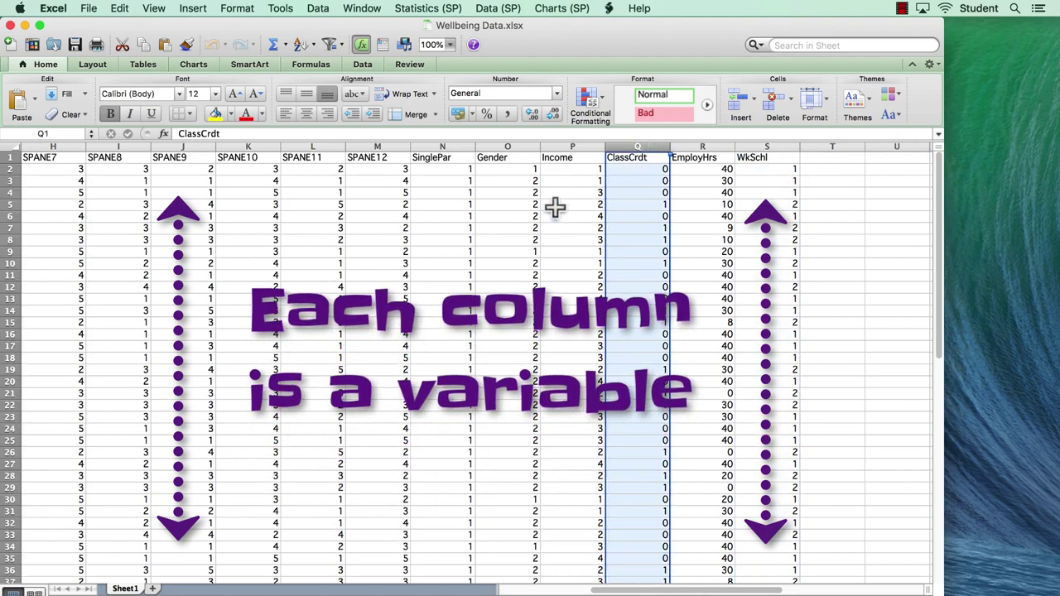
scroll(538, 217, "left", 1)
scroll(538, 217, "left", 6)
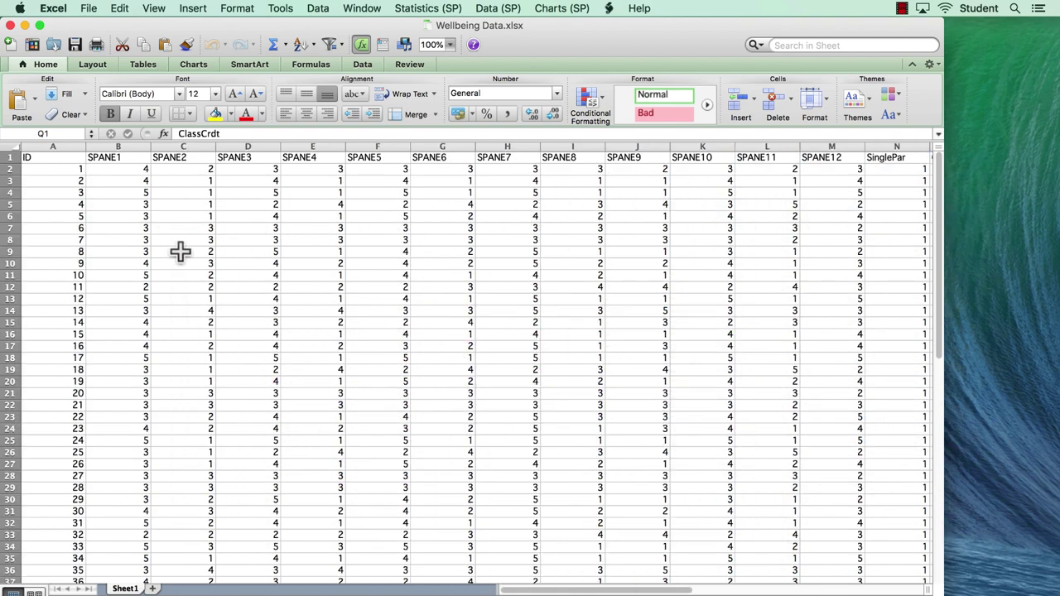
left_click(8, 169)
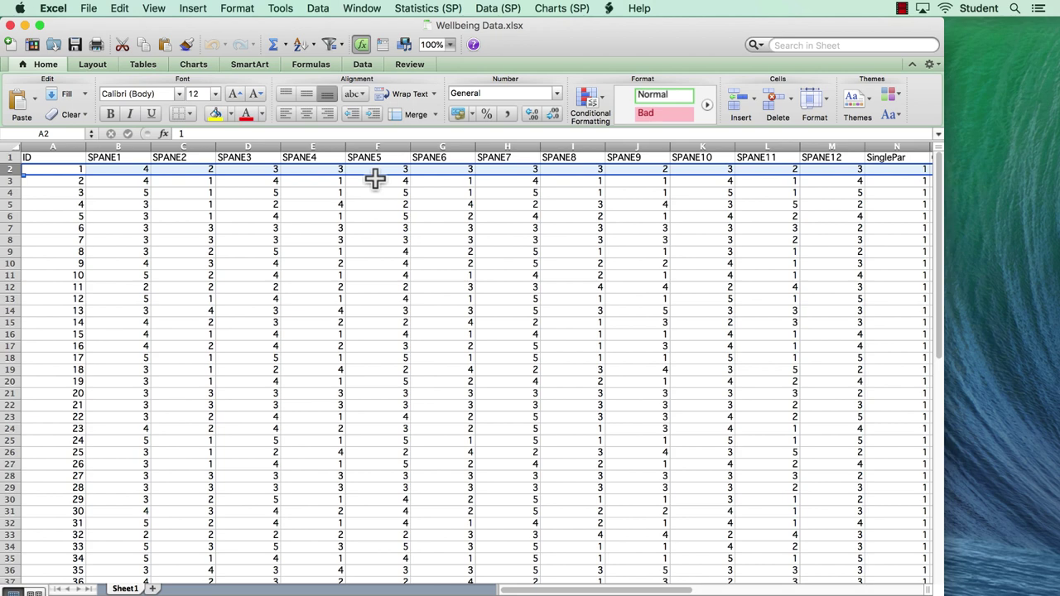
left_click(8, 192)
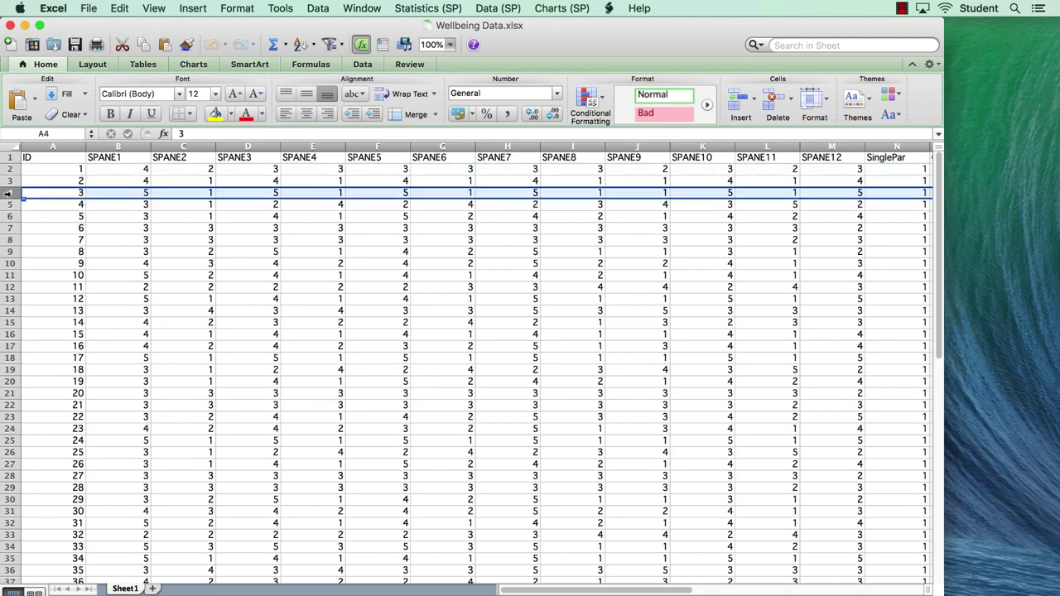
- Select case 5's row, then the ID column, stepping down through the ID values from 3
left_click(11, 217)
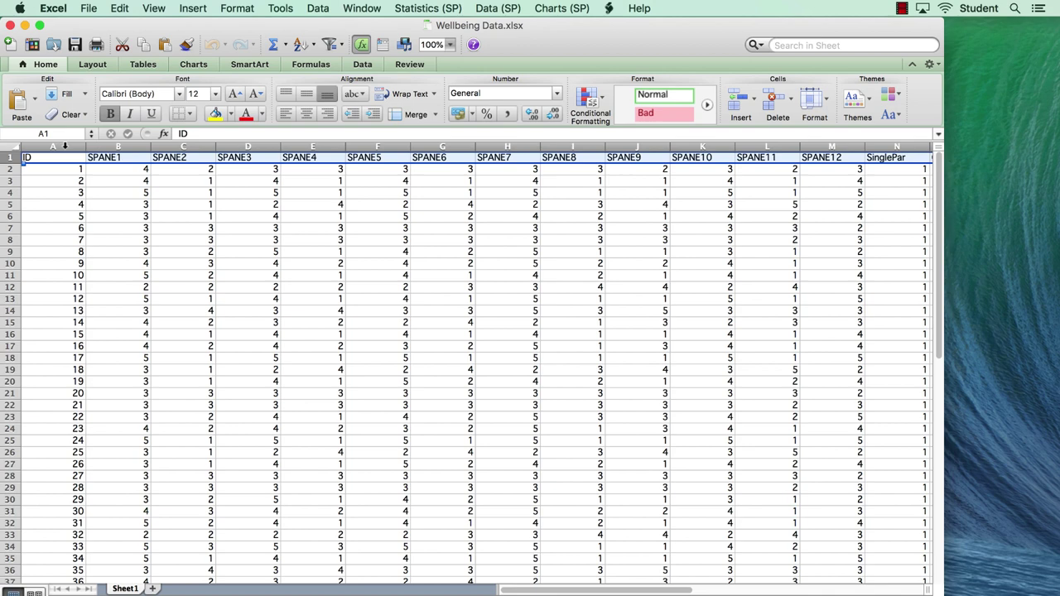
left_click(64, 146)
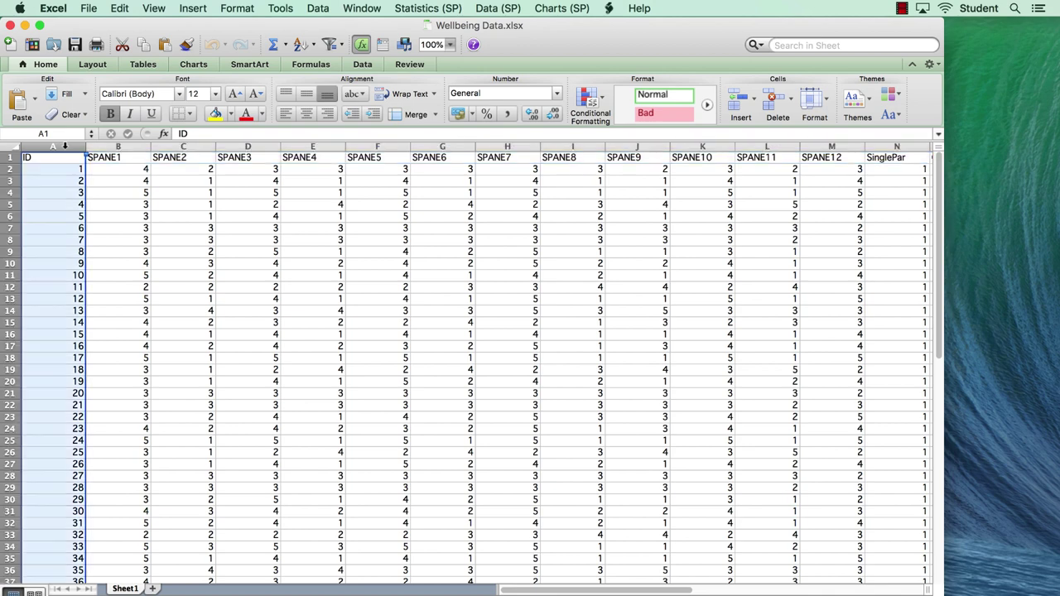
left_click(63, 189)
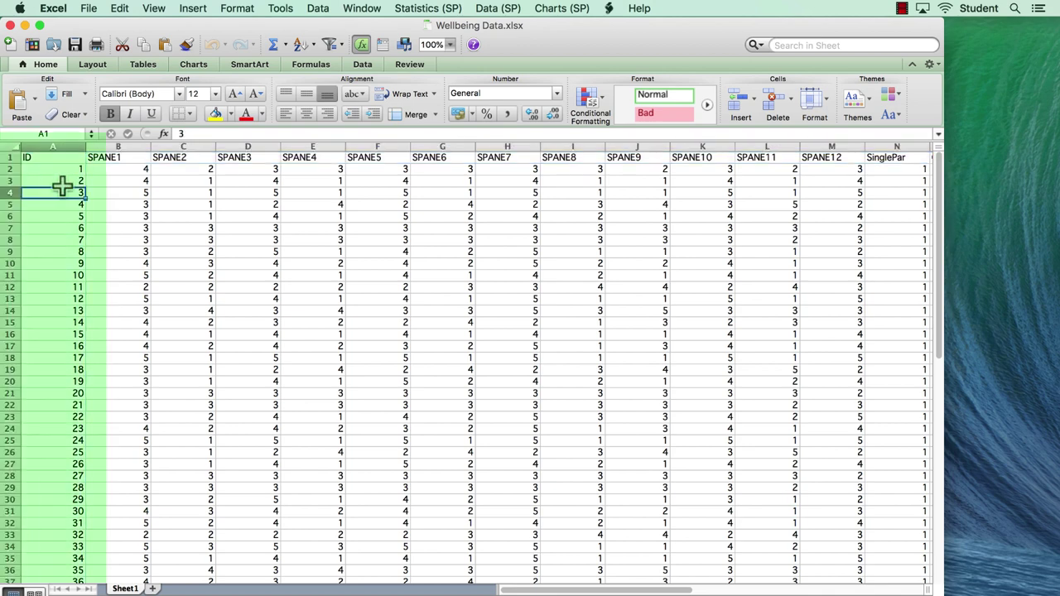
key("Down")
key("Down")
key("Down")
key("Down")
key("Down")
key("Down")
key("Down")
key("Down")
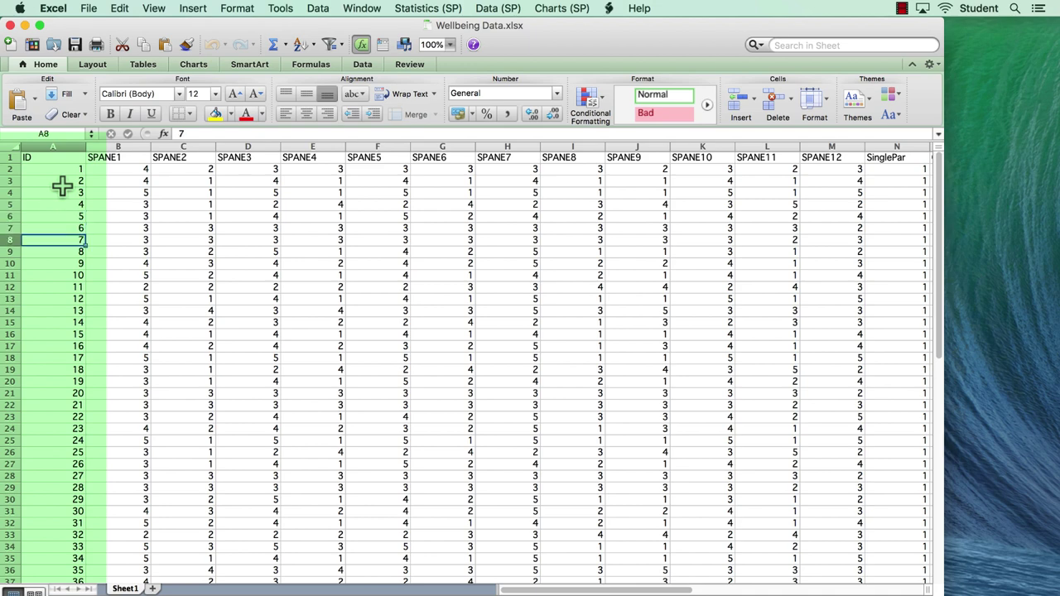
key("Down")
key("Down")
key("Down")
key("Down")
key("Down")
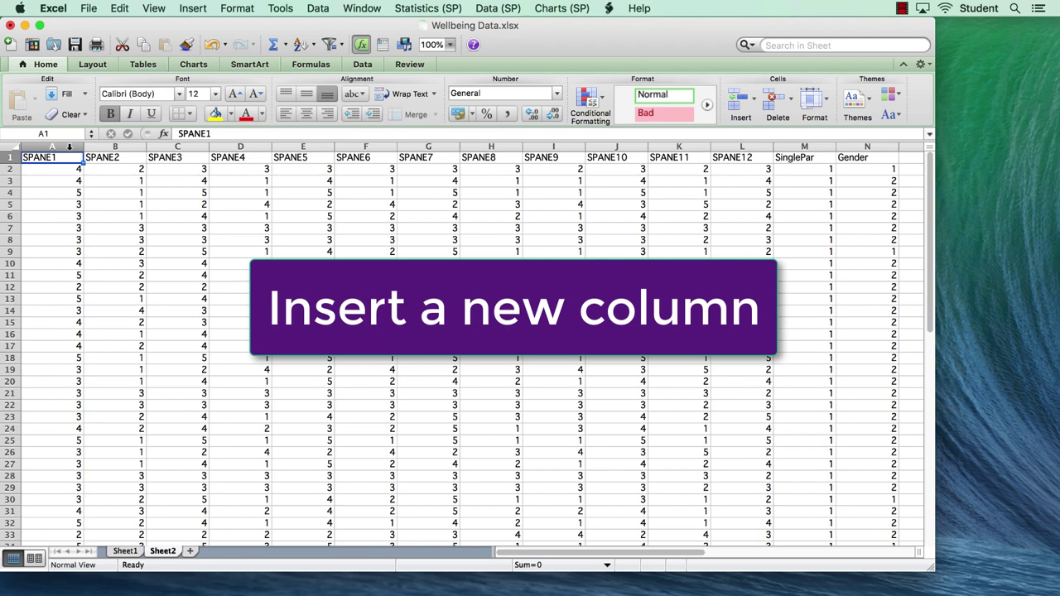
- Insert a new empty column A before SPANE1 and head it ID
left_click(70, 148)
left_click(192, 8)
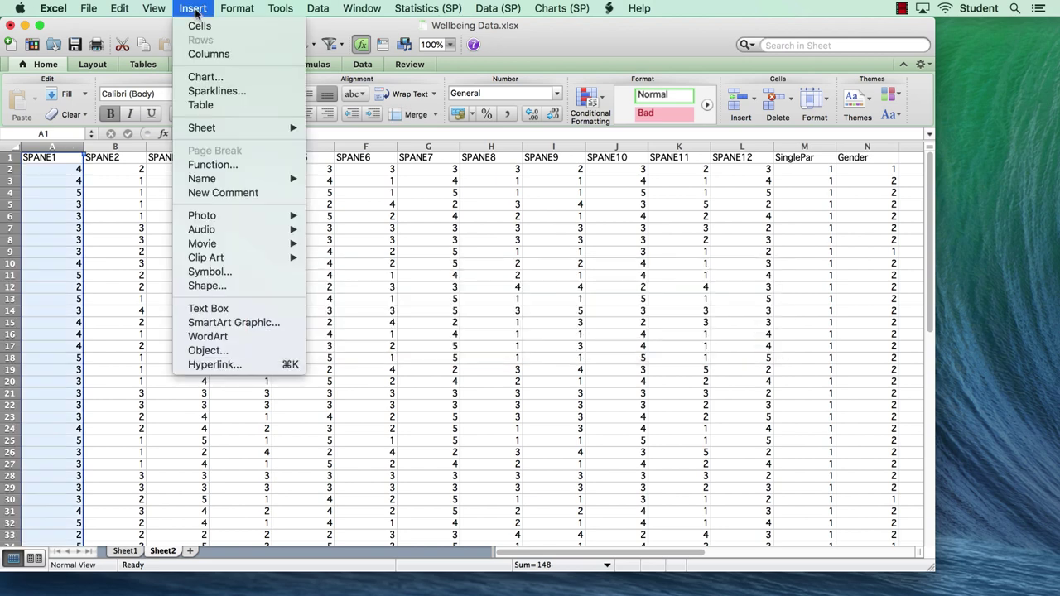
left_click(202, 53)
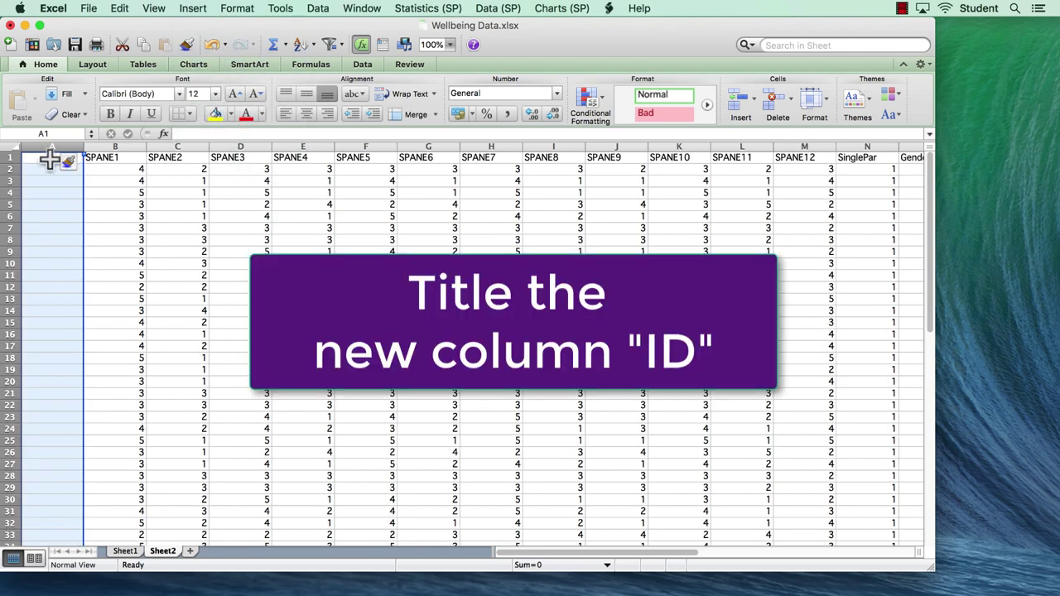
left_click(51, 160)
type("ID")
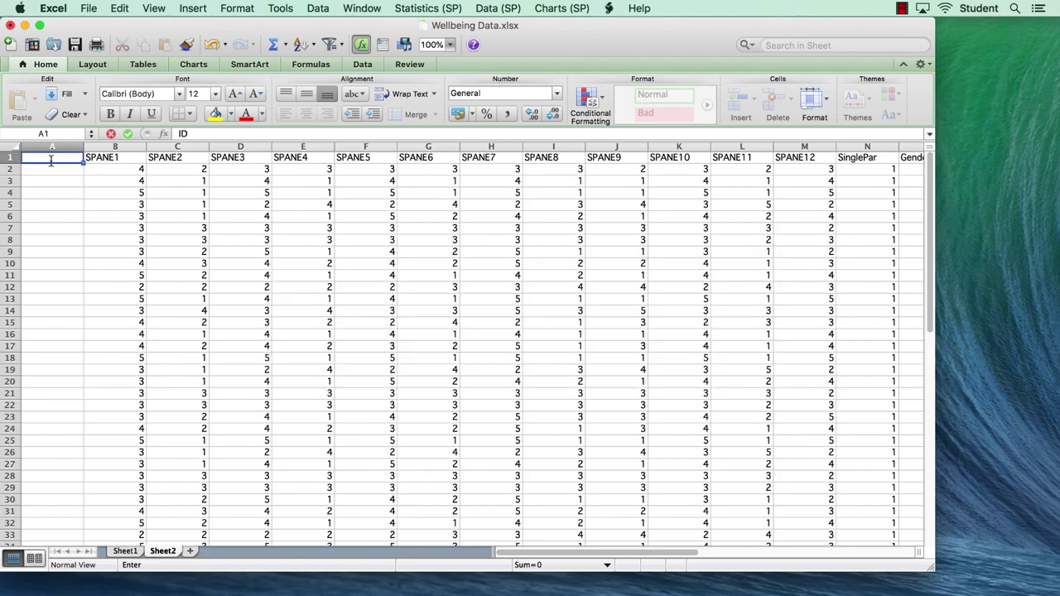
key("Return")
- Enter 1, 2, 3 under ID and fill the numbering down to the last case
type("1")
key("Return")
type("2")
key("Return")
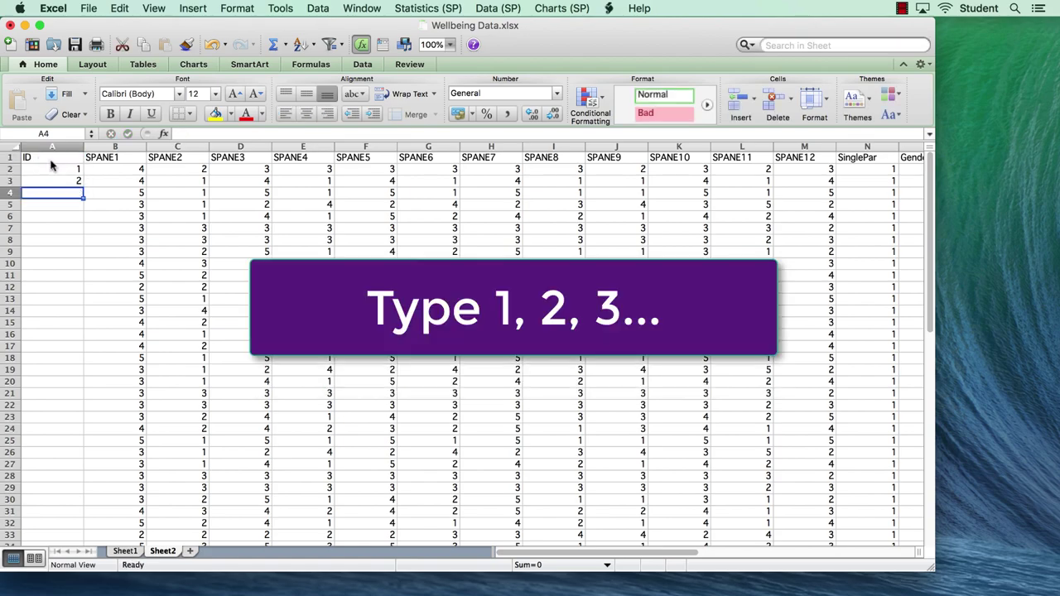
type("3")
key("Return")
left_click_drag(51, 168, 54, 188)
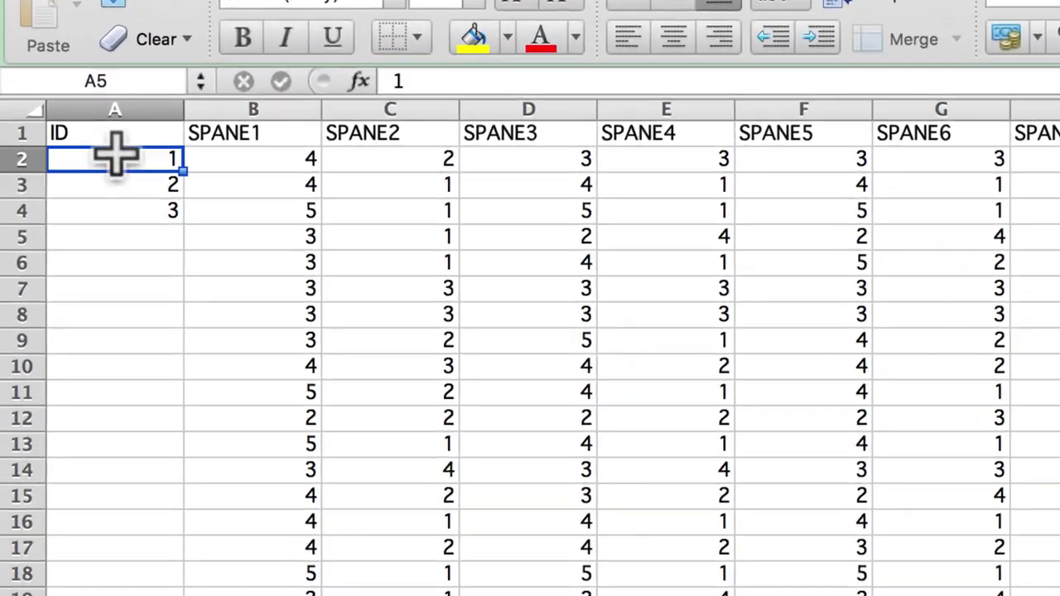
left_click_drag(128, 203, 130, 207)
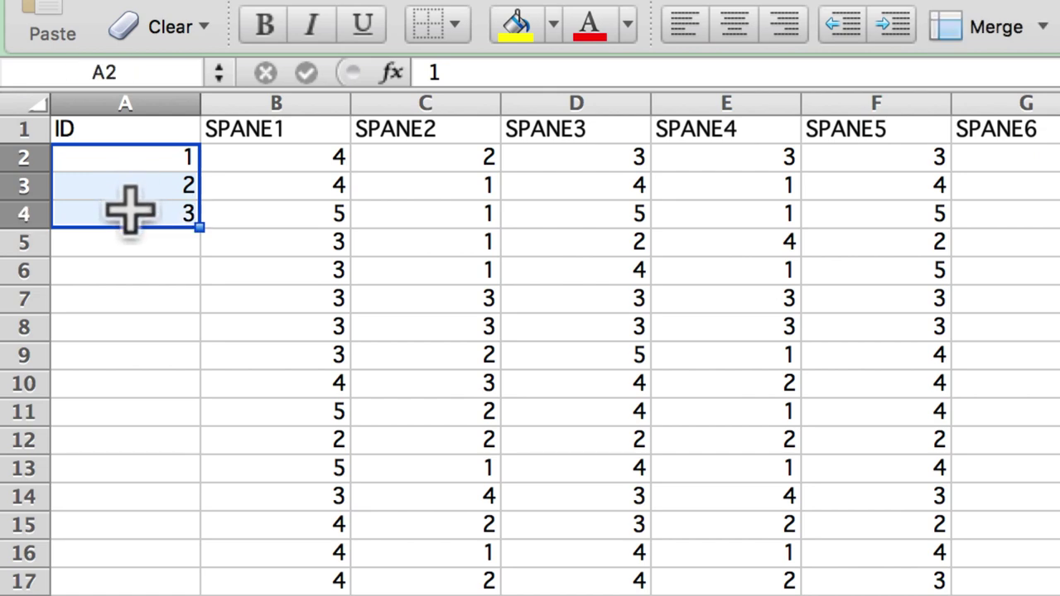
double_click(199, 226)
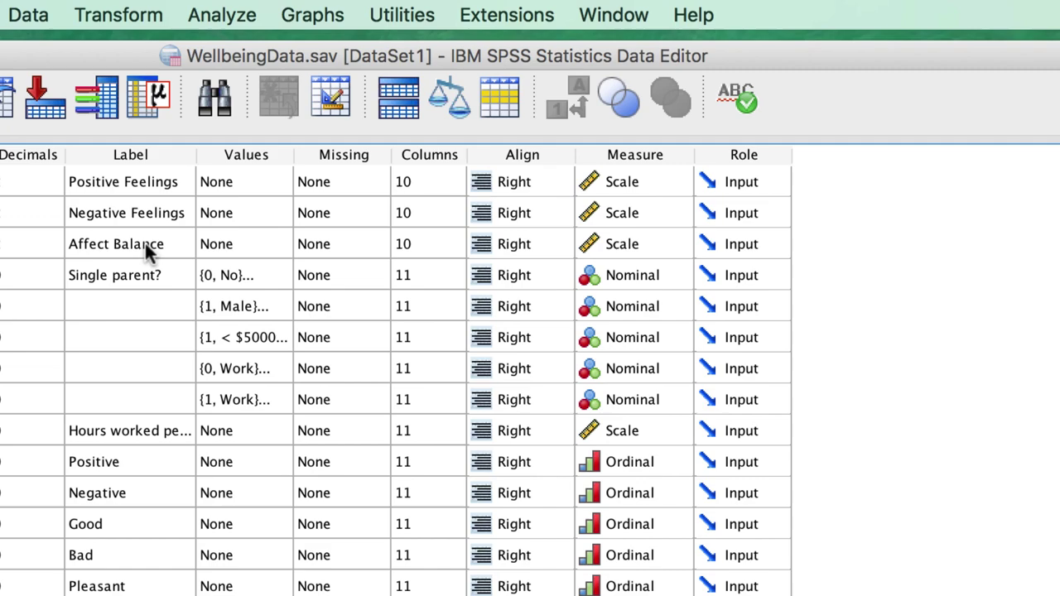
- Compute a new variable ID equal to $CASENUM using Compute Variable
left_click(118, 21)
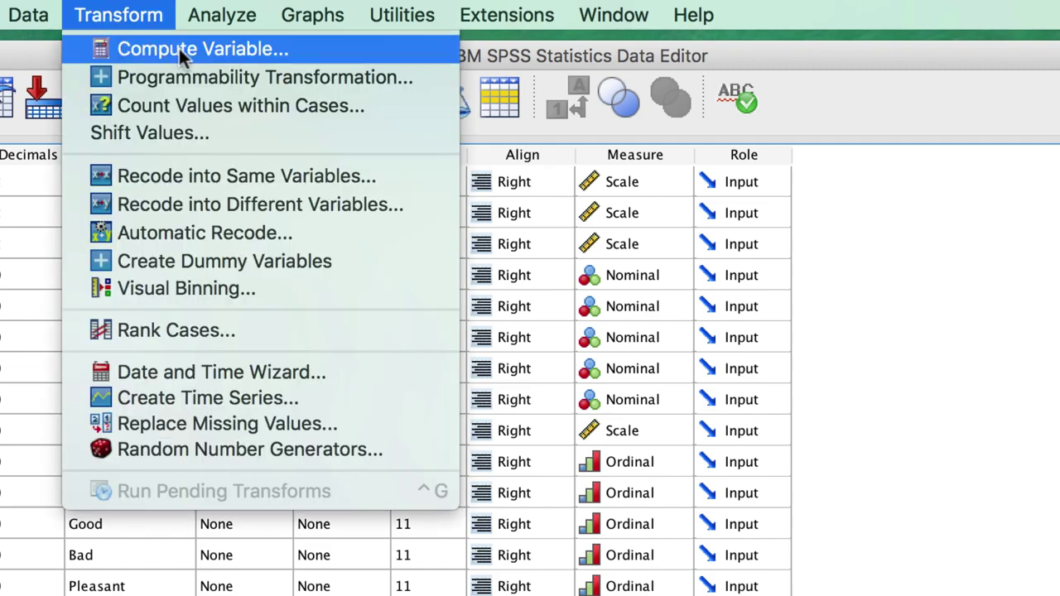
left_click(295, 53)
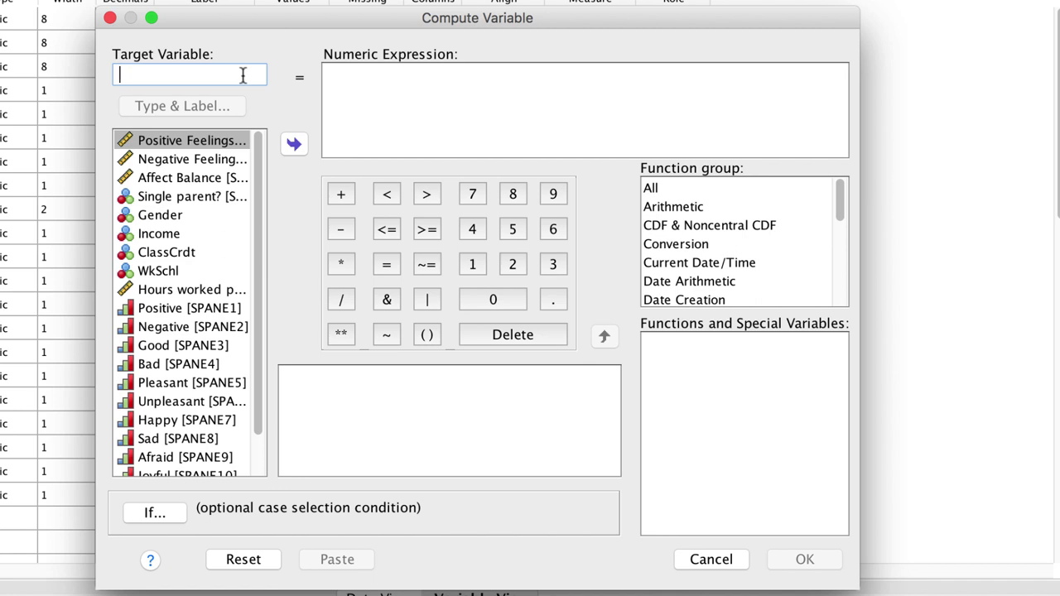
type("l")
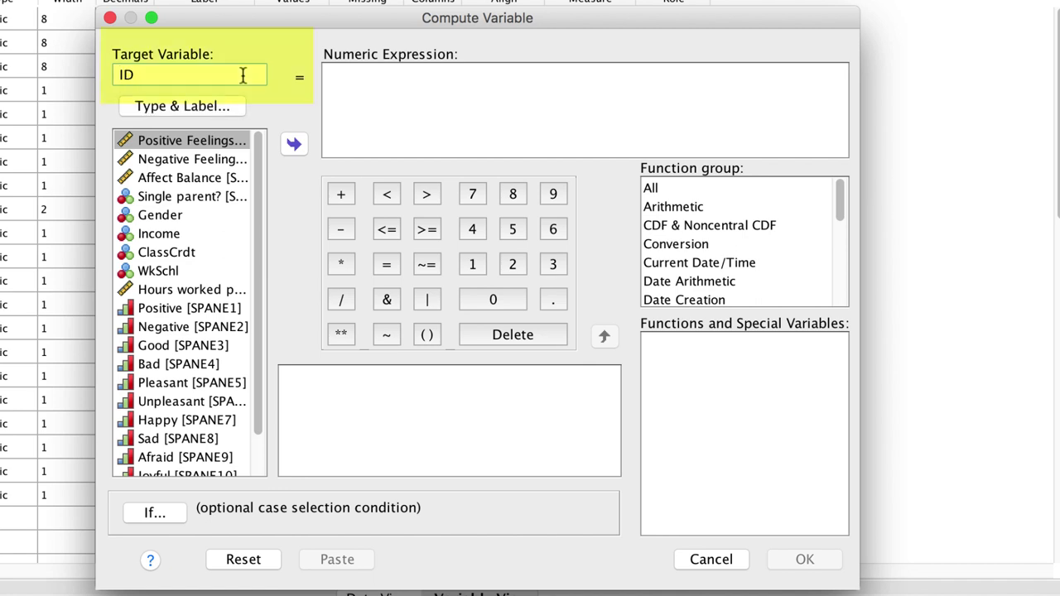
left_click(352, 86)
left_click(352, 86)
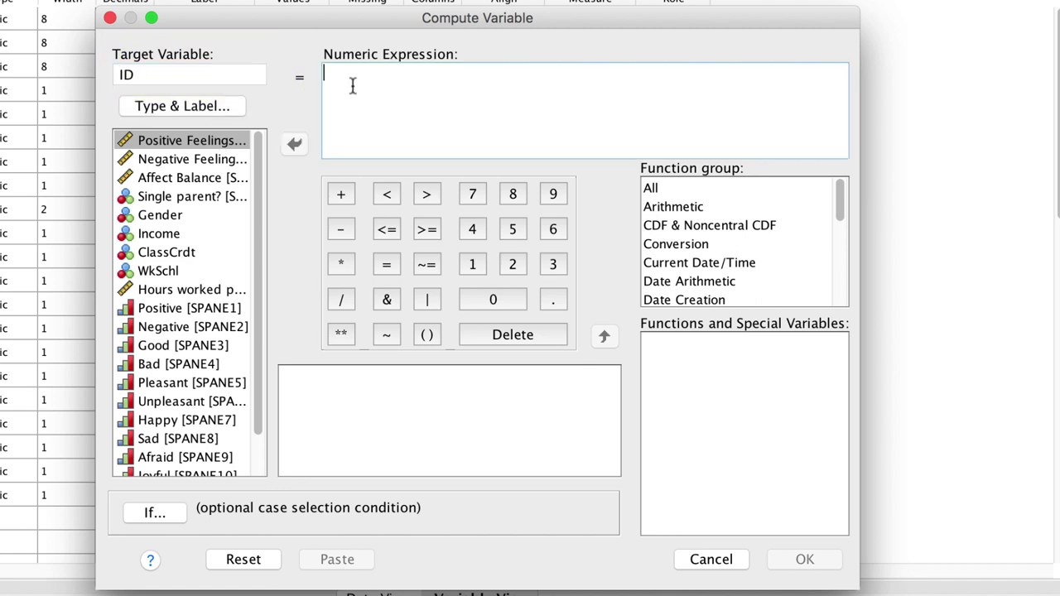
left_click(671, 191)
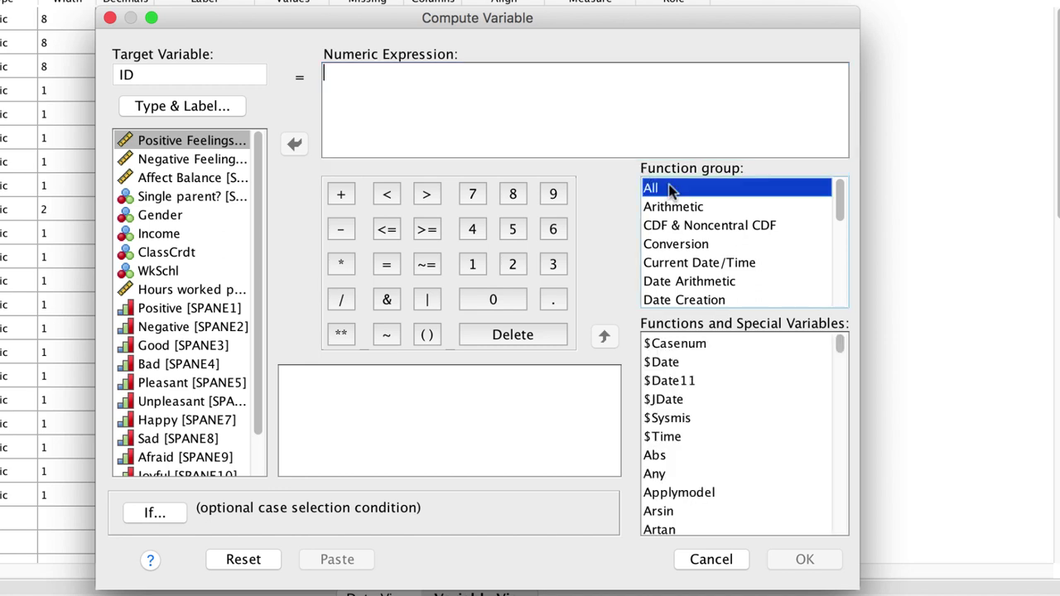
left_click(702, 345)
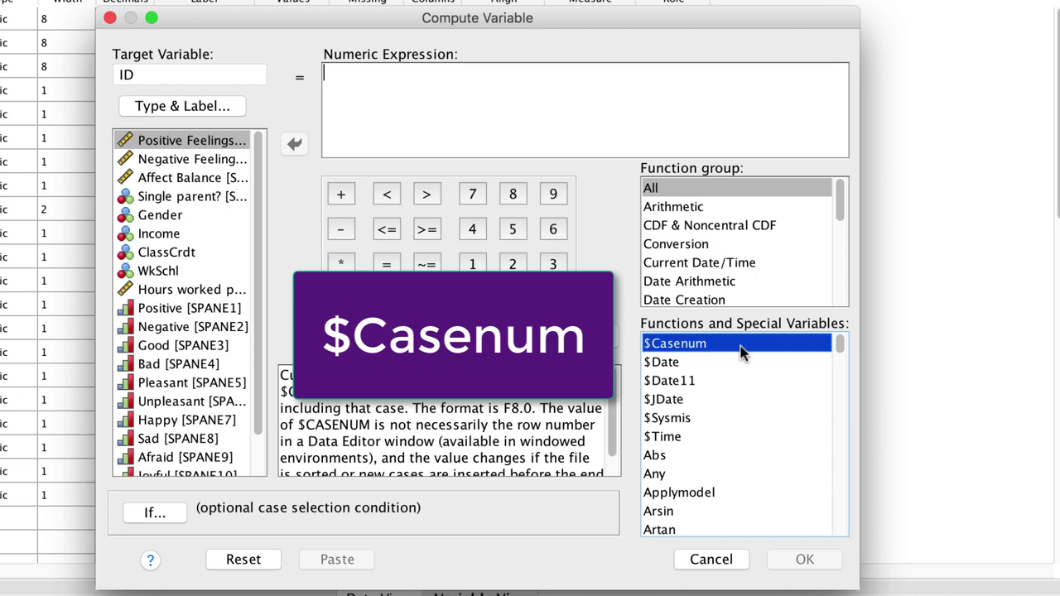
left_click_drag(738, 346, 521, 102)
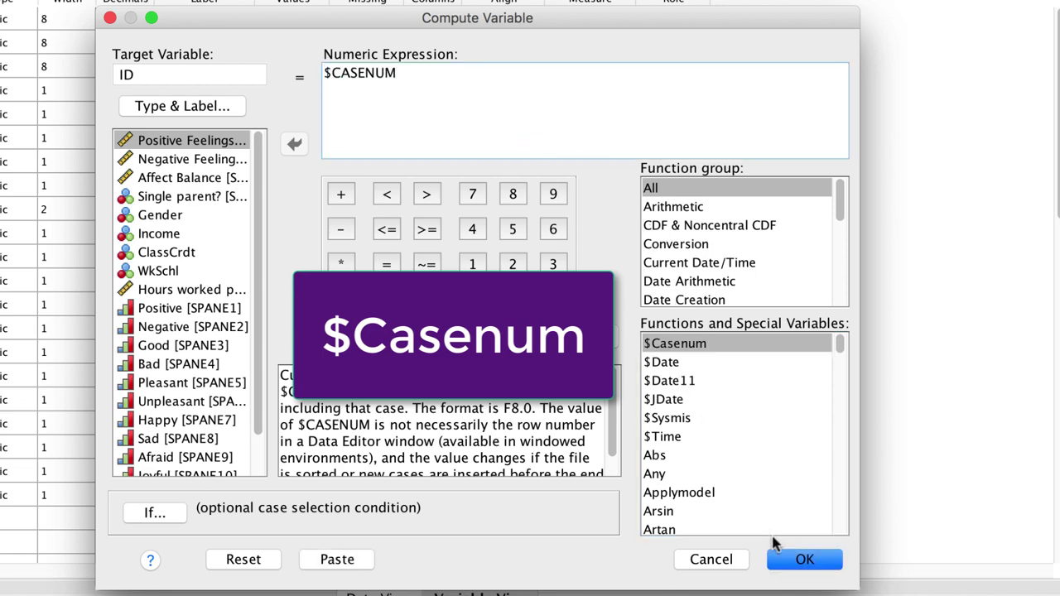
left_click(800, 560)
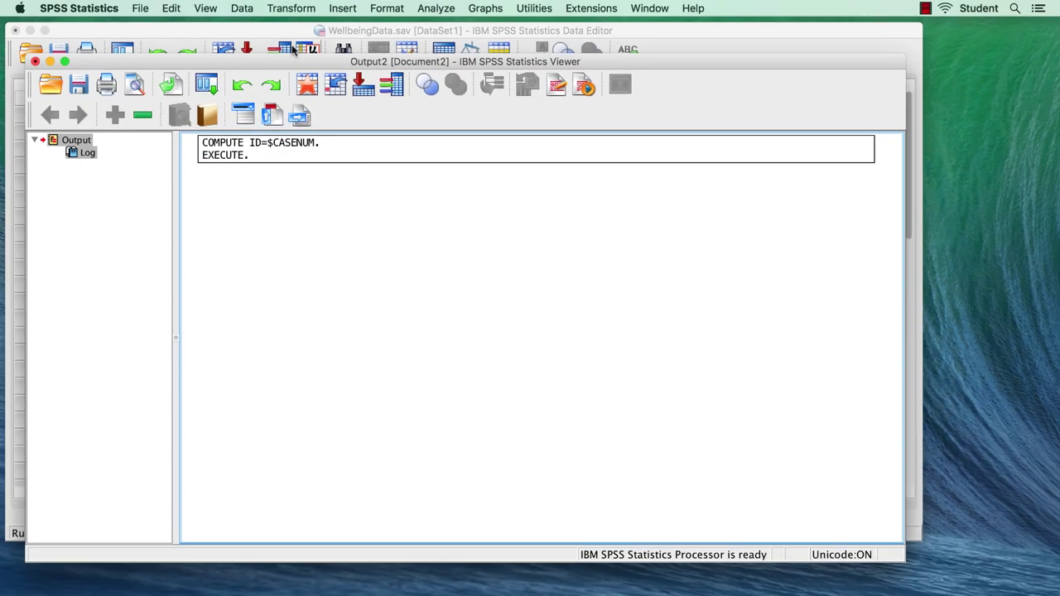
- Drag the ID variable from row 22 to the top of Variable View and check the data grid
left_click(286, 37)
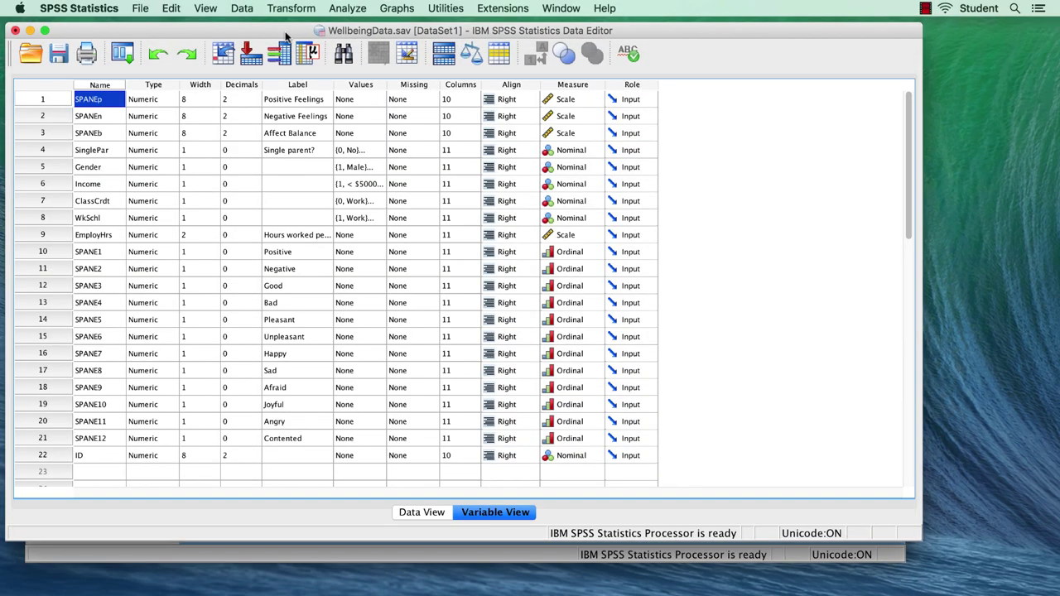
left_click(59, 456)
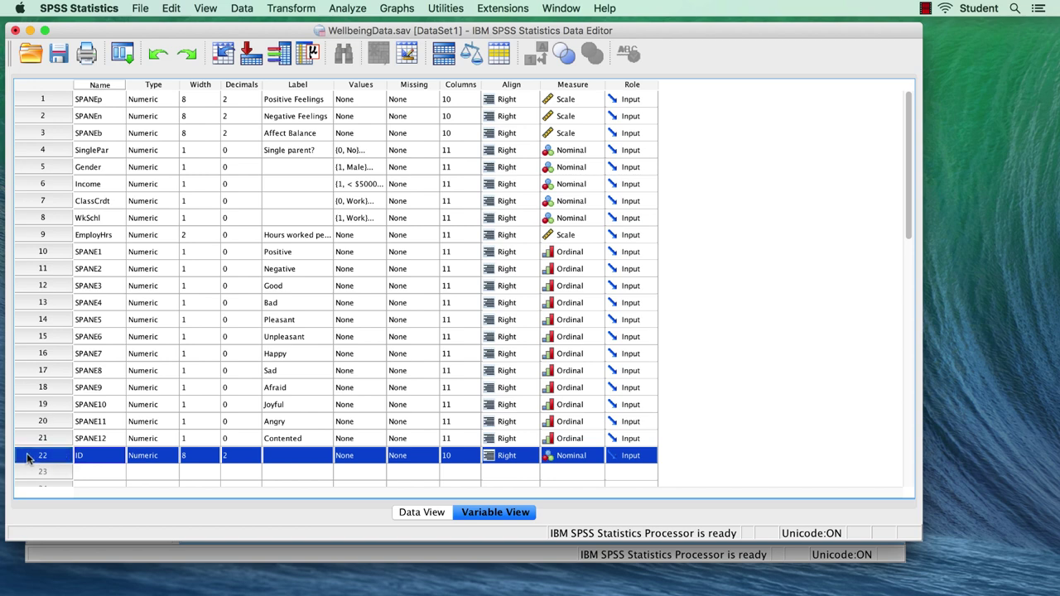
left_click_drag(28, 458, 28, 105)
left_click(422, 512)
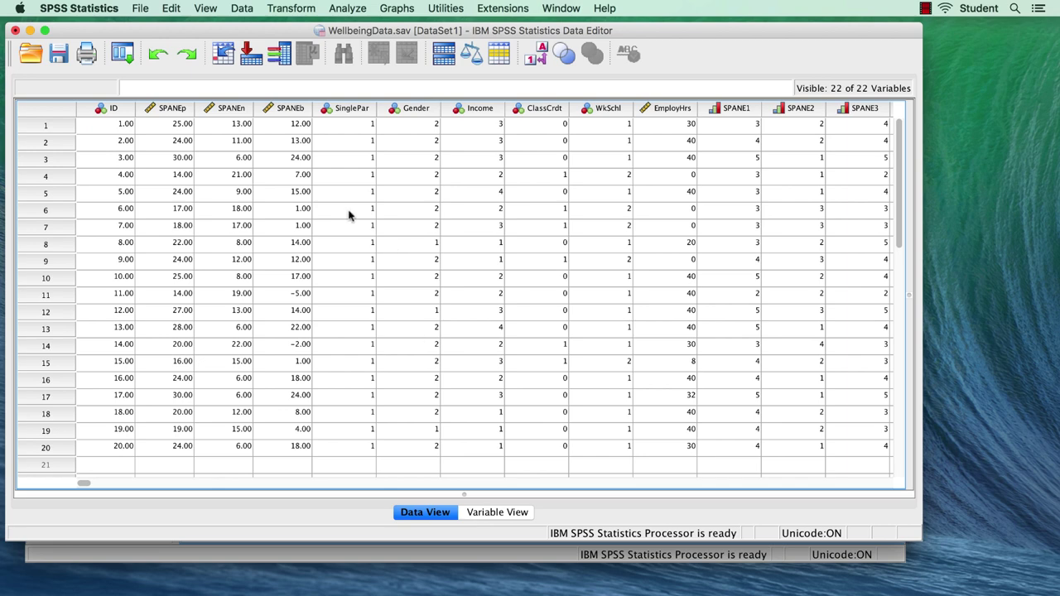
- Recompute ID as $CASENUM+100, confirming the overwrite of the existing variable
left_click(282, 7)
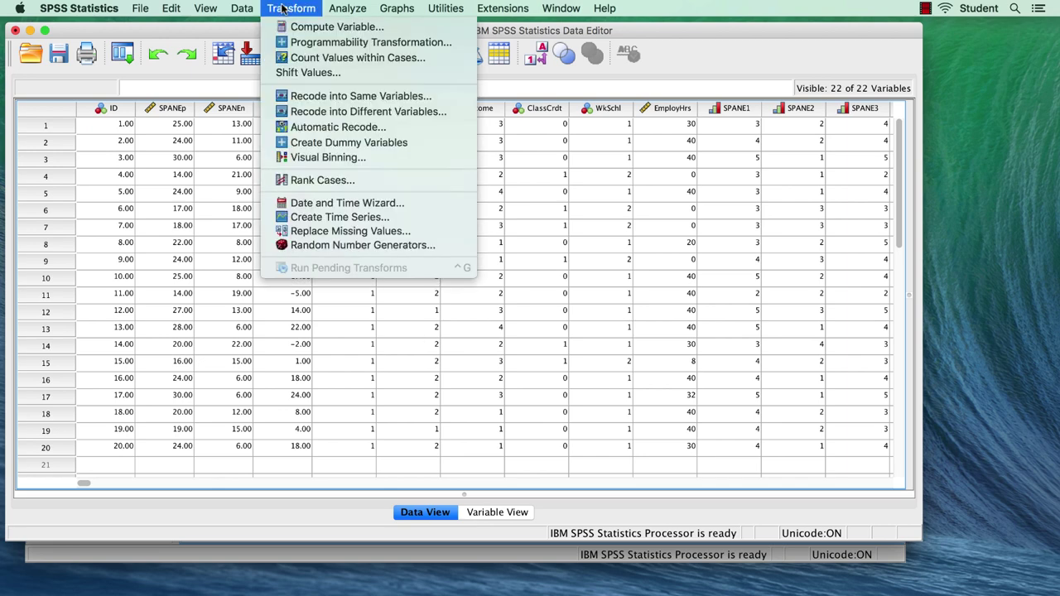
left_click(345, 29)
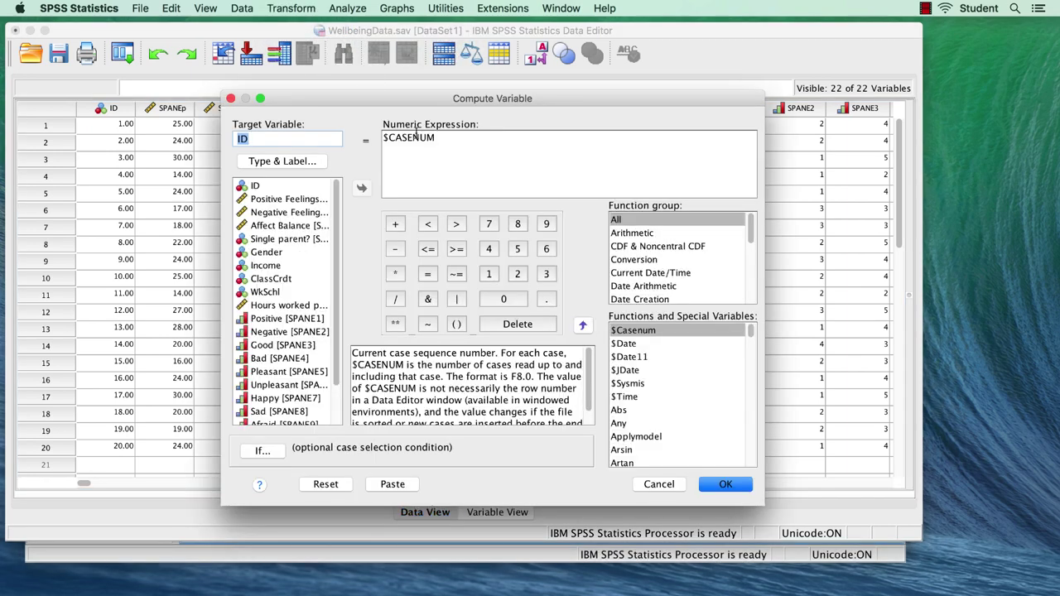
left_click(440, 139)
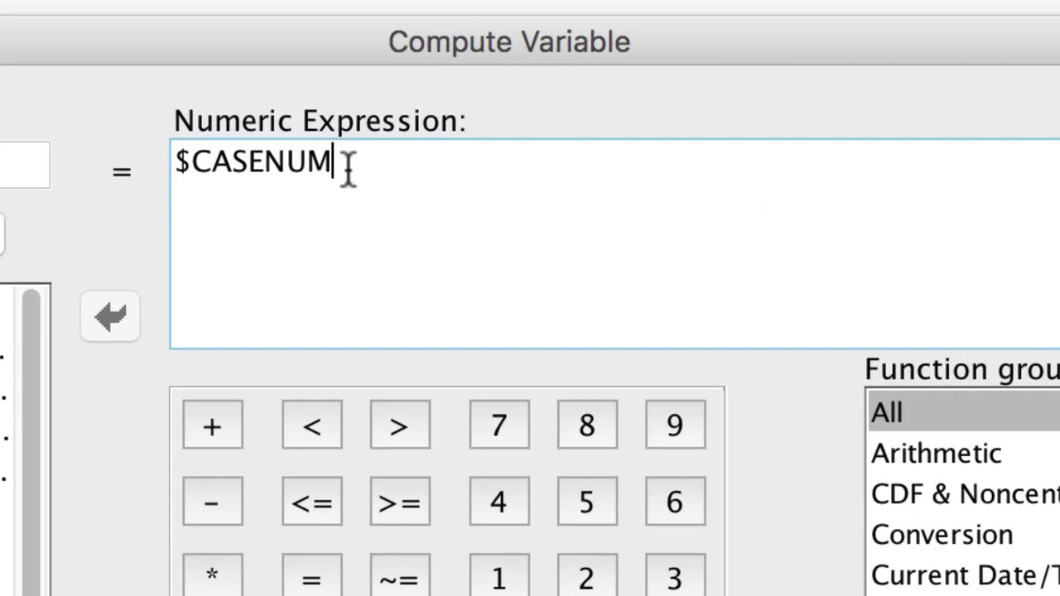
type("+100")
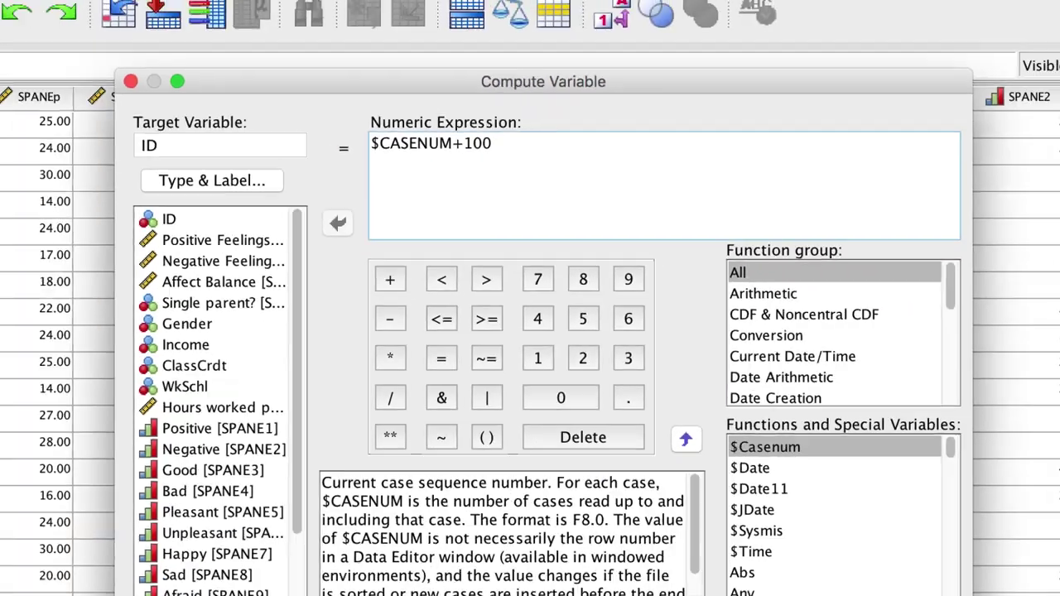
left_click(820, 537)
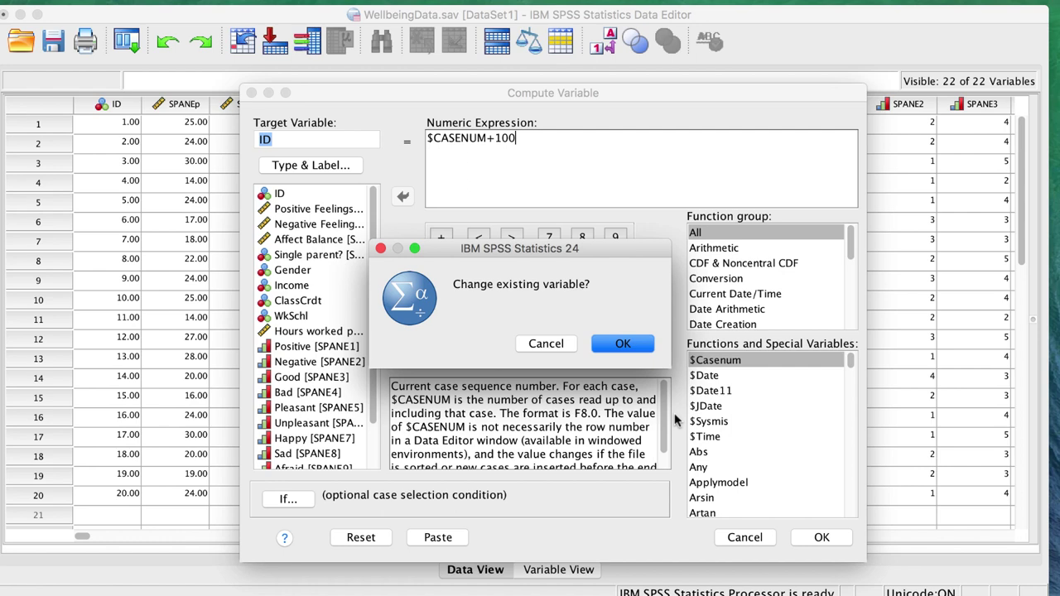
left_click(635, 342)
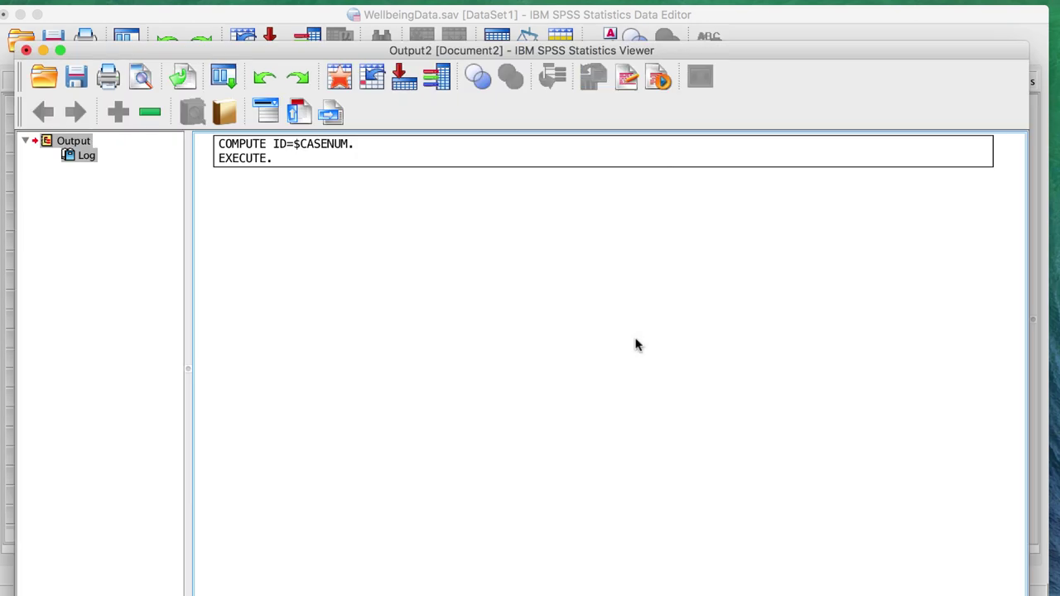
- Give ID 0 decimals, the label 'Random ID number' and a Nominal measure
left_click(323, 14)
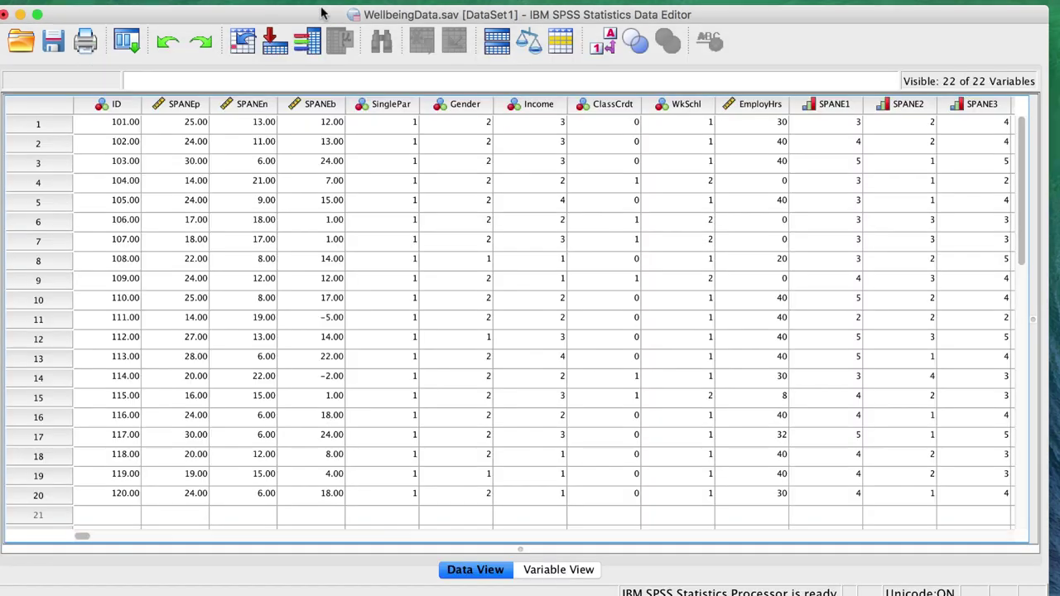
left_click(547, 570)
left_click(280, 101)
left_click(281, 99)
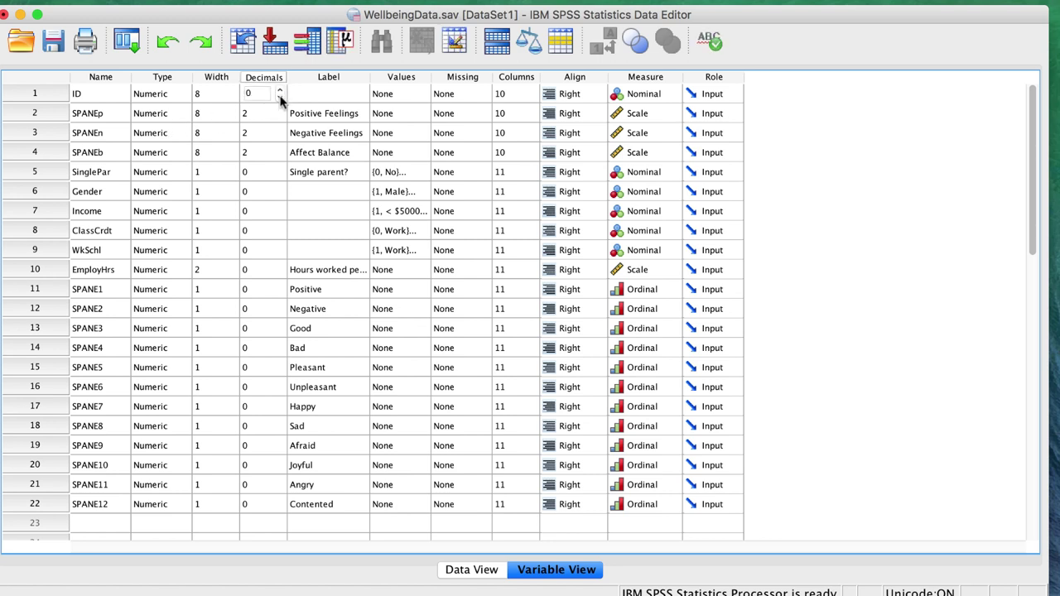
left_click(319, 95)
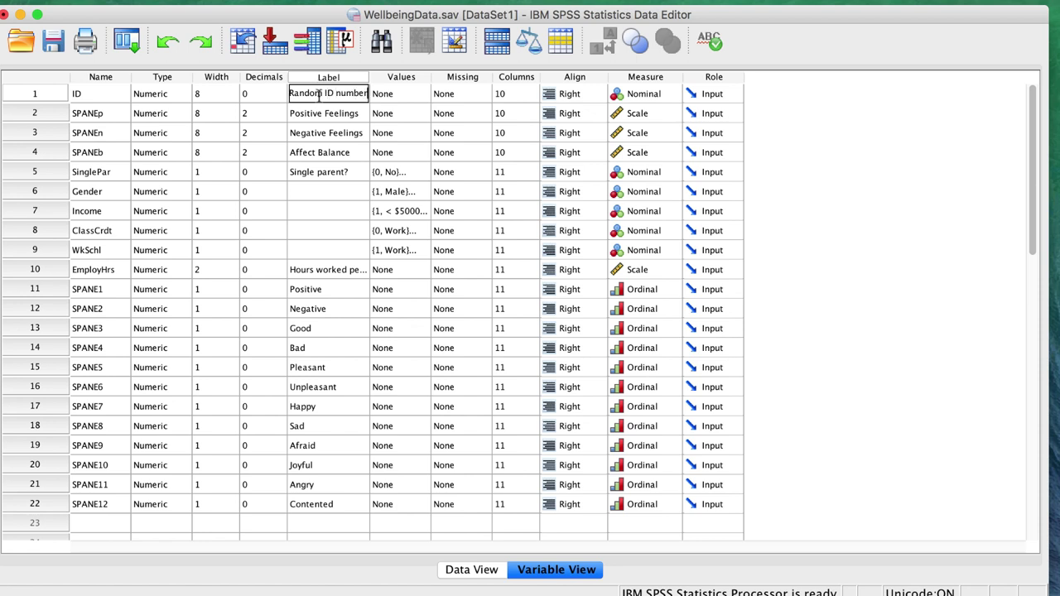
left_click(646, 99)
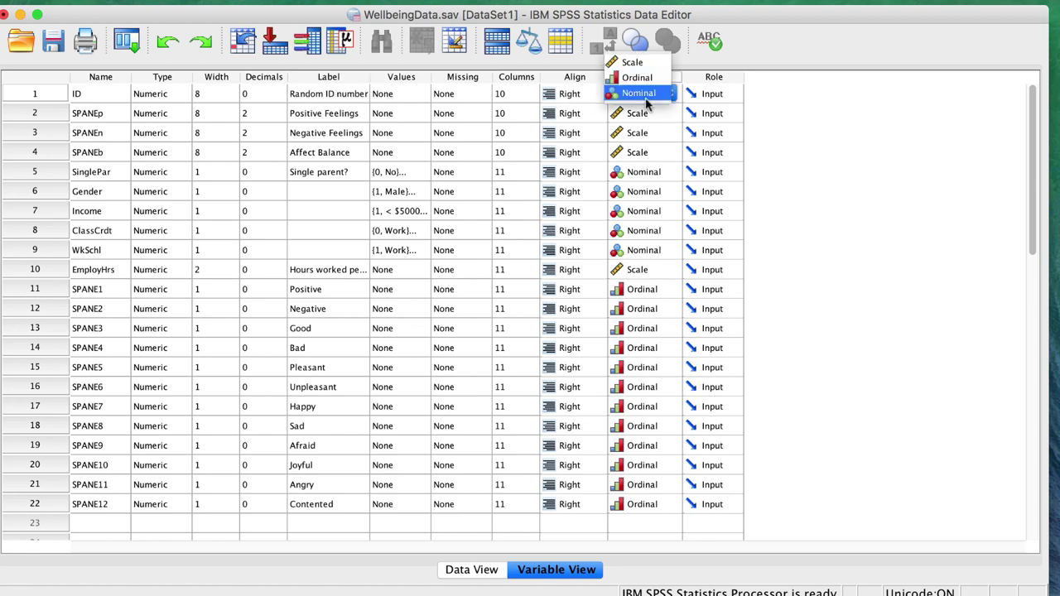
left_click(639, 94)
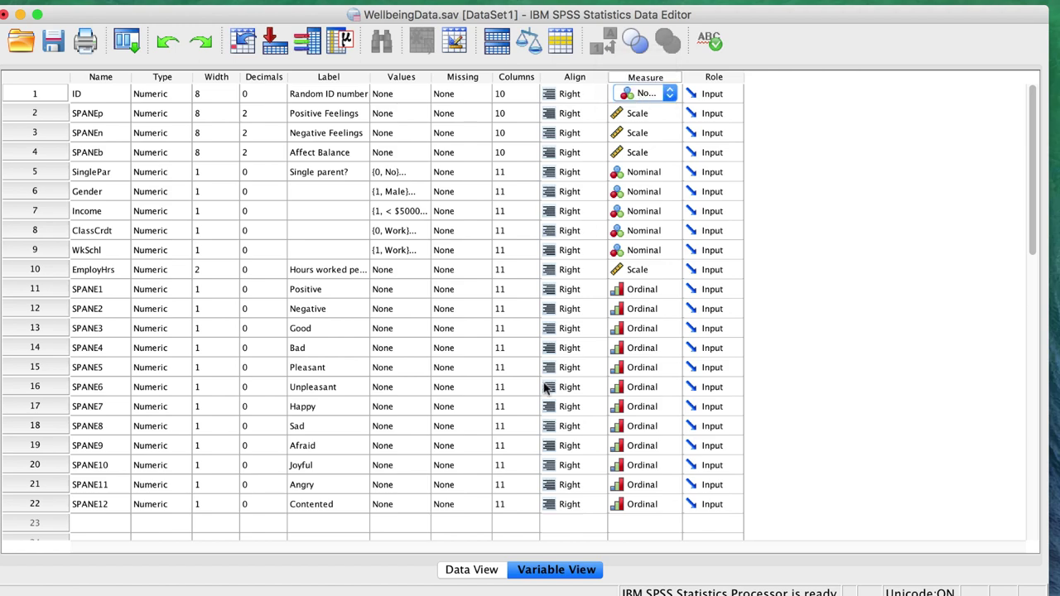
left_click(470, 570)
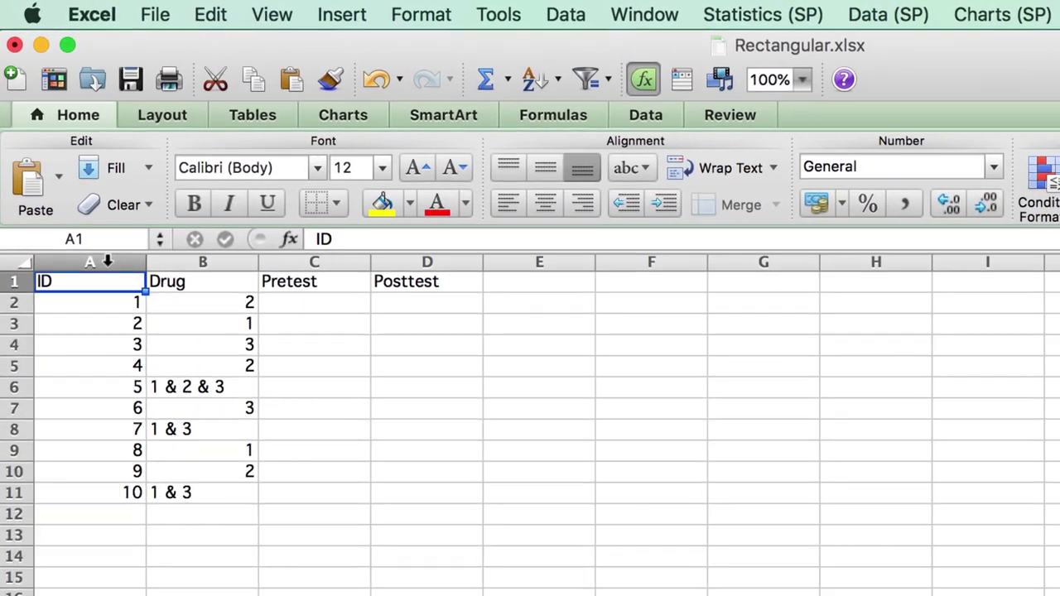
- Insert a new column B before Drug and head it Group
left_click(62, 146)
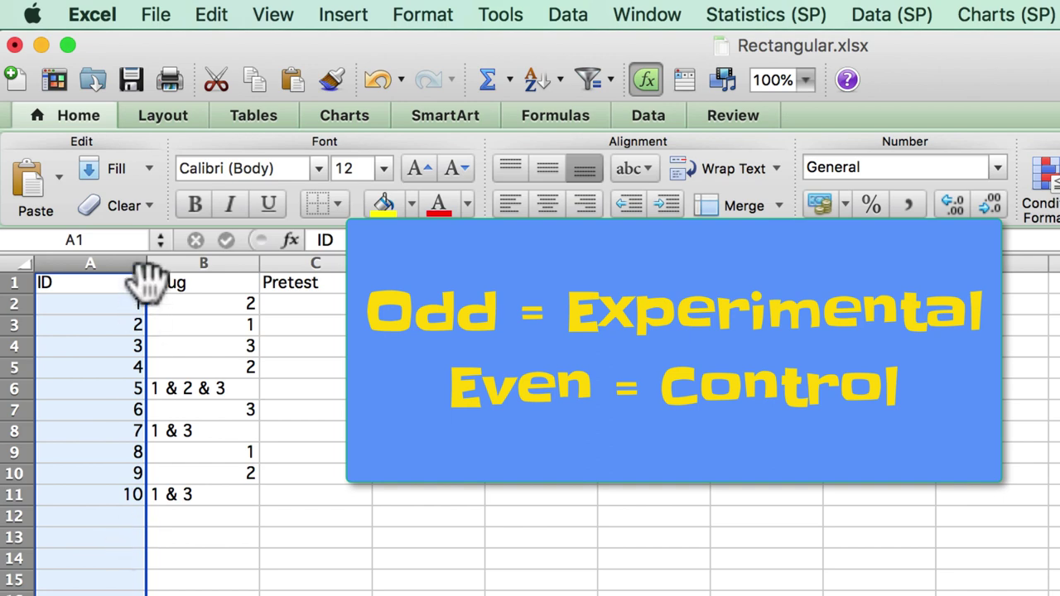
left_click(218, 263)
left_click(339, 15)
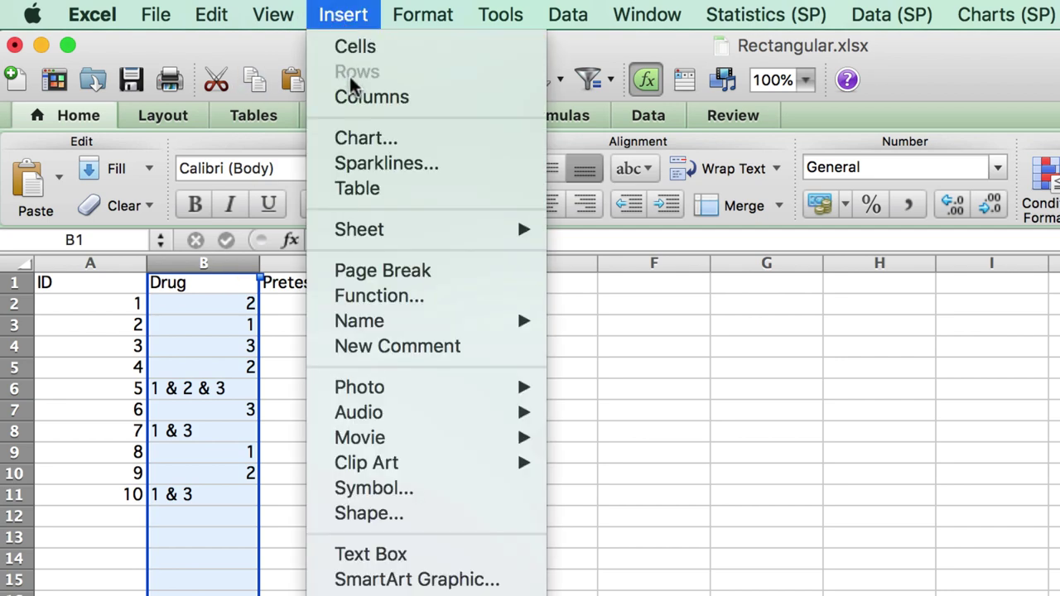
left_click(356, 97)
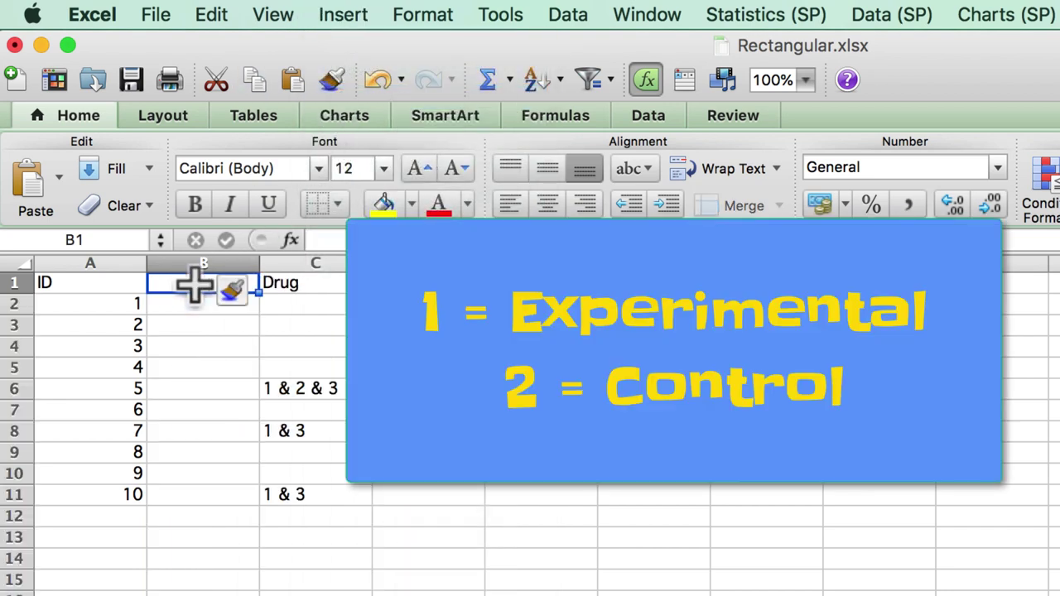
type("G")
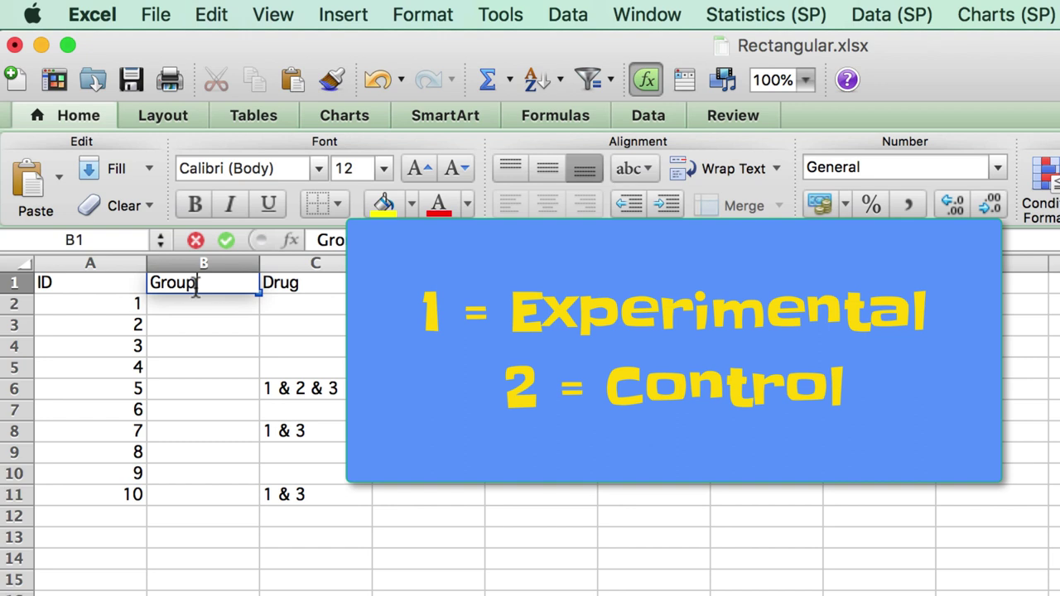
type("roup")
key("Return")
- Fill the Group column with alternating 1 and 2 down to B11
type("1")
key("Return")
type("2")
key("Return")
type("1")
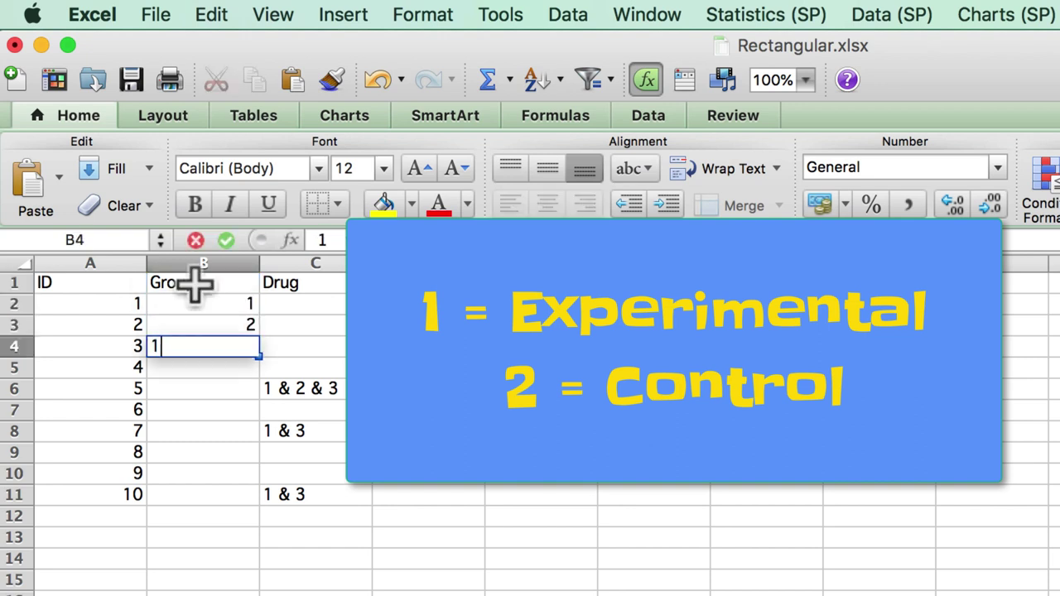
type(" 2 1 2 1 2 1 ")
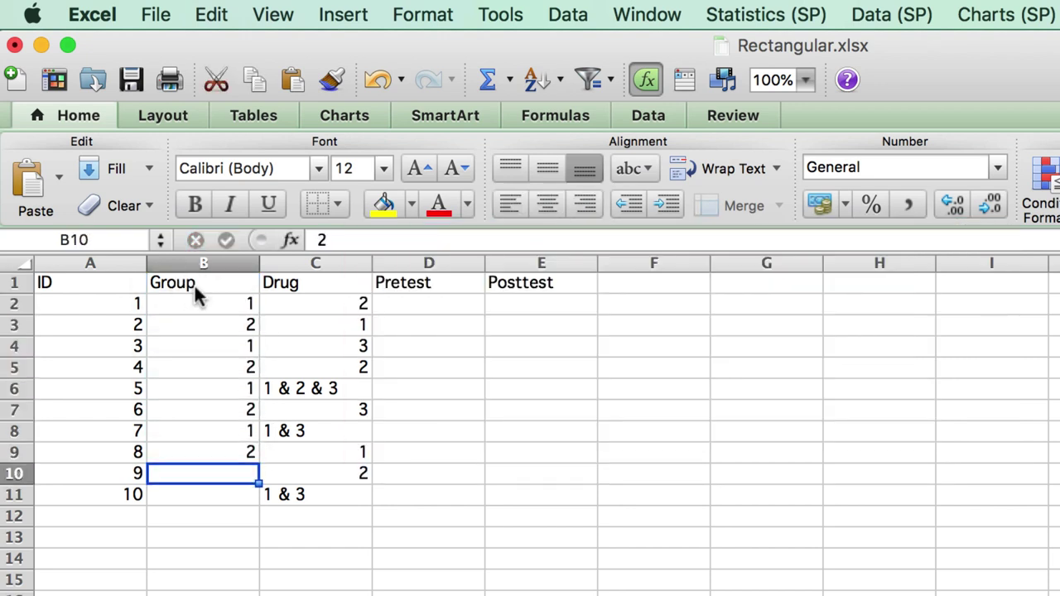
type("2")
key("Return")
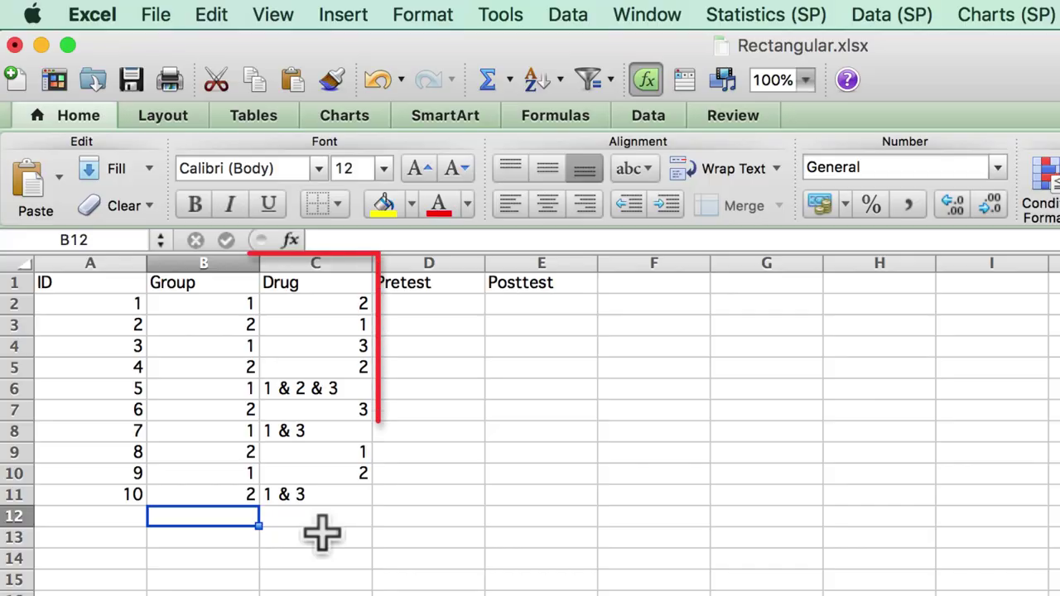
left_click(349, 265)
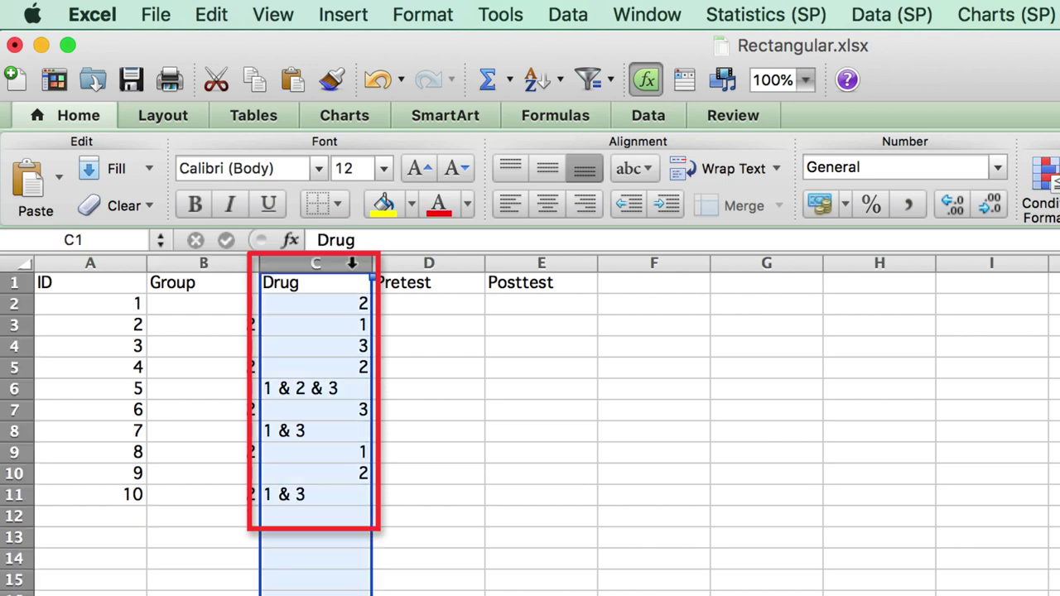
left_click(319, 325)
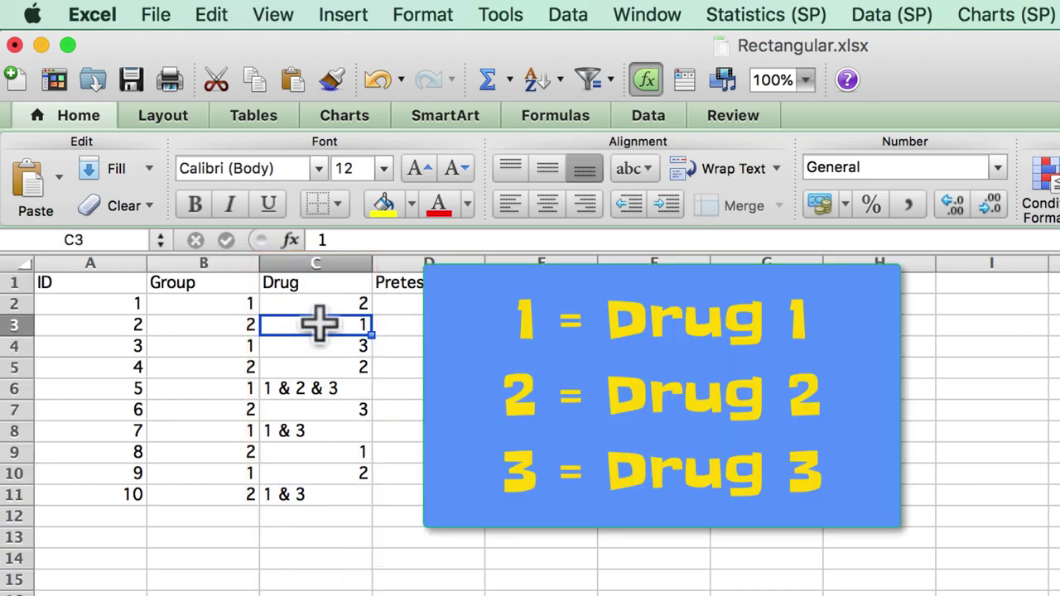
key("Down")
key("Down")
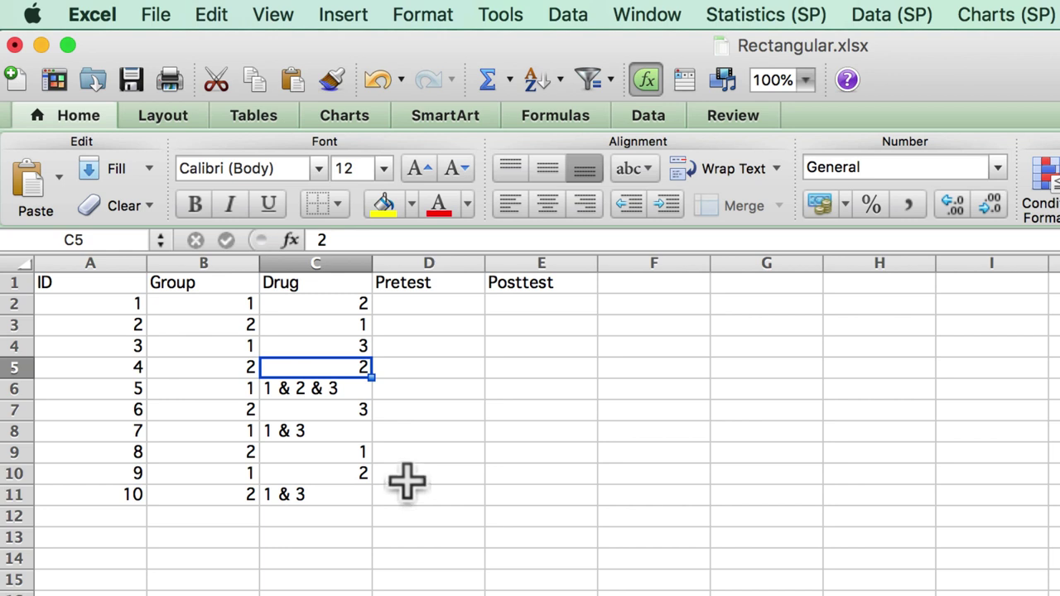
left_click(342, 455)
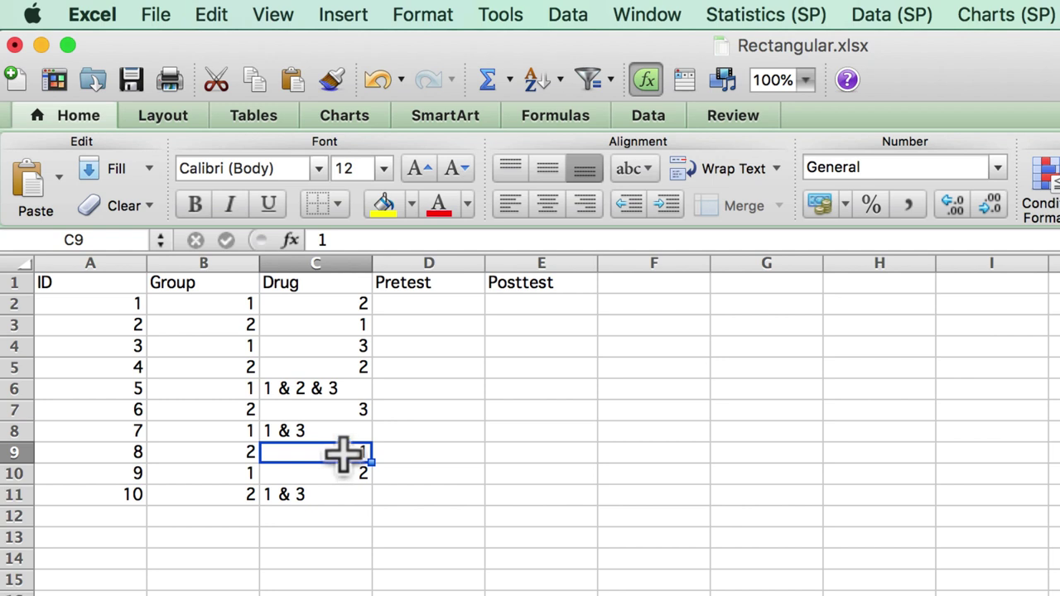
left_click(346, 430)
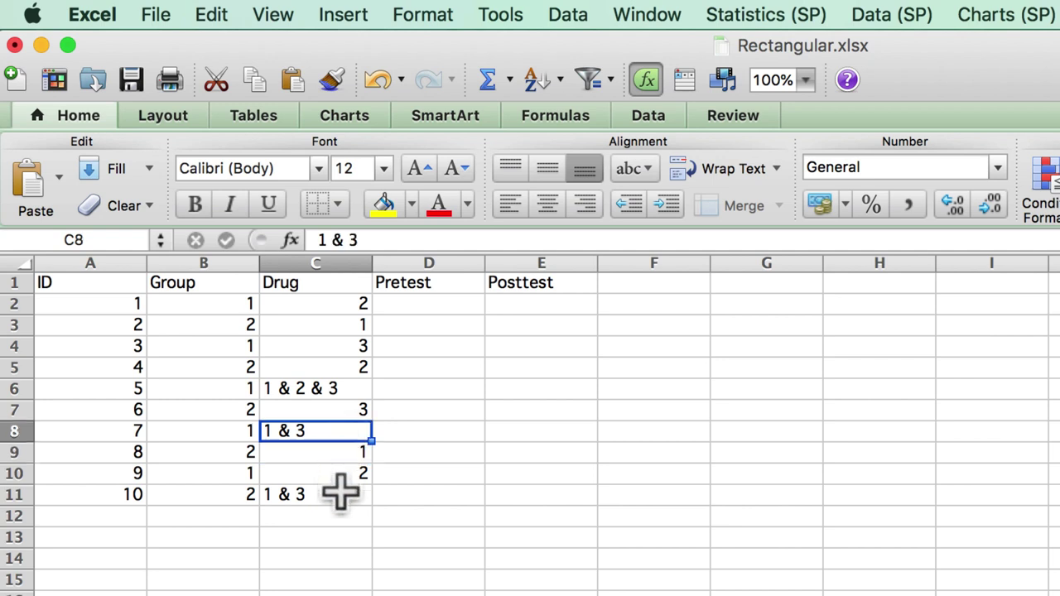
- Insert three empty columns before Pretest
left_click(447, 263)
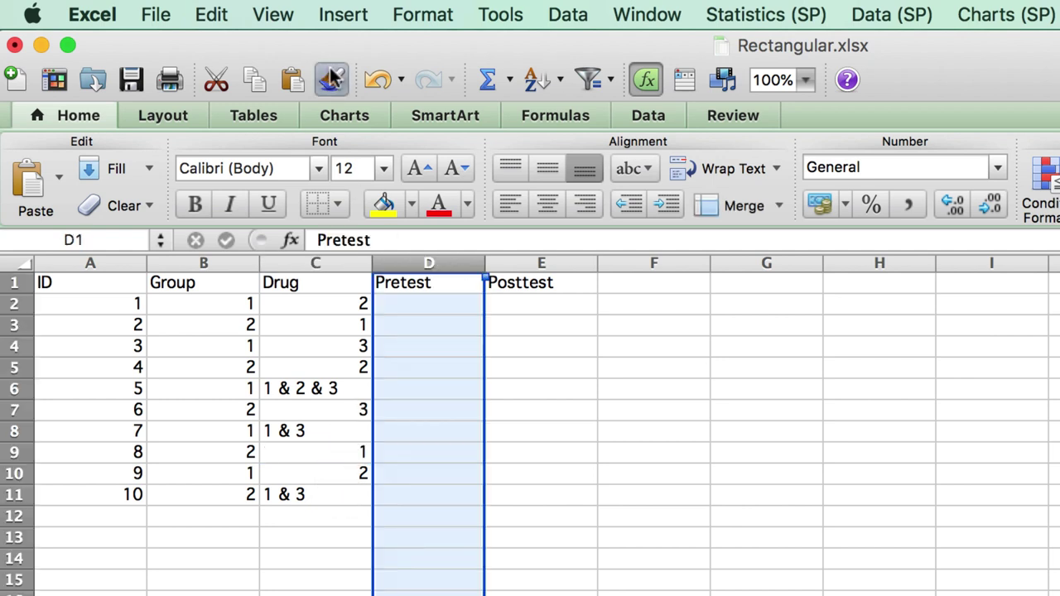
left_click(343, 15)
left_click(356, 100)
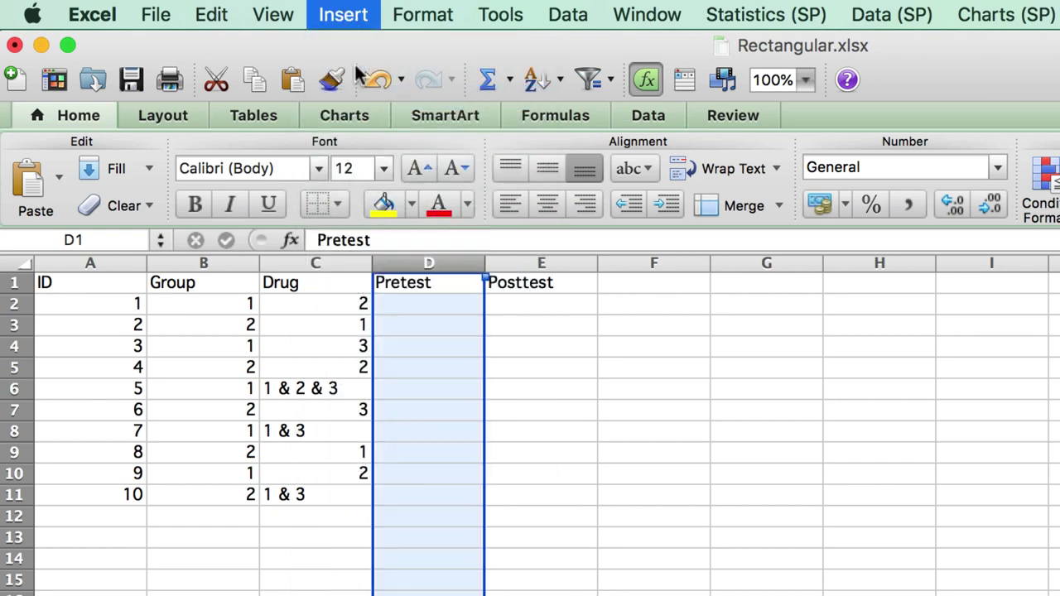
left_click(347, 16)
left_click(354, 98)
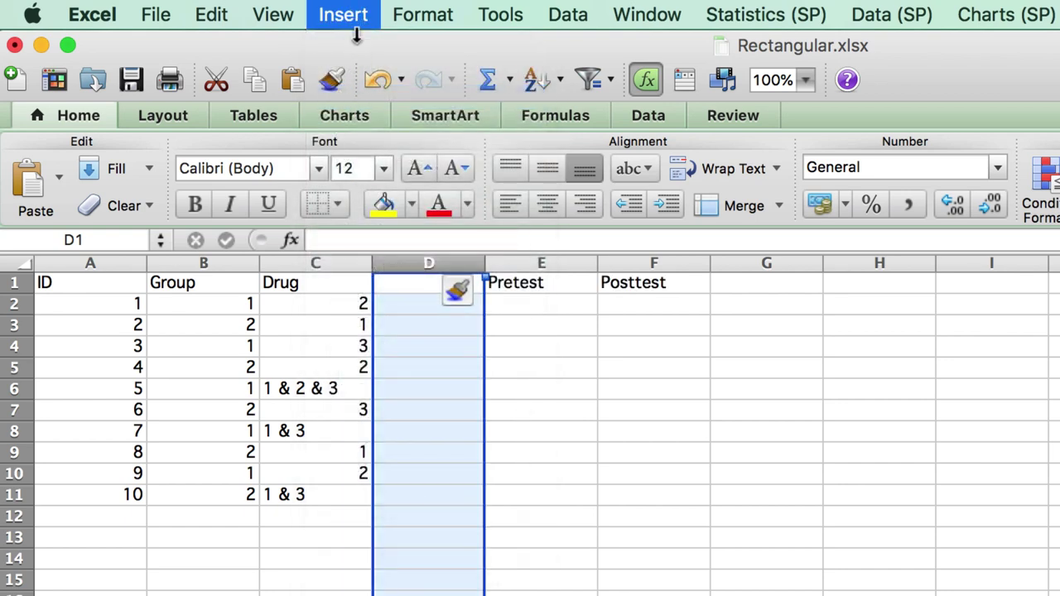
left_click(343, 14)
left_click(356, 97)
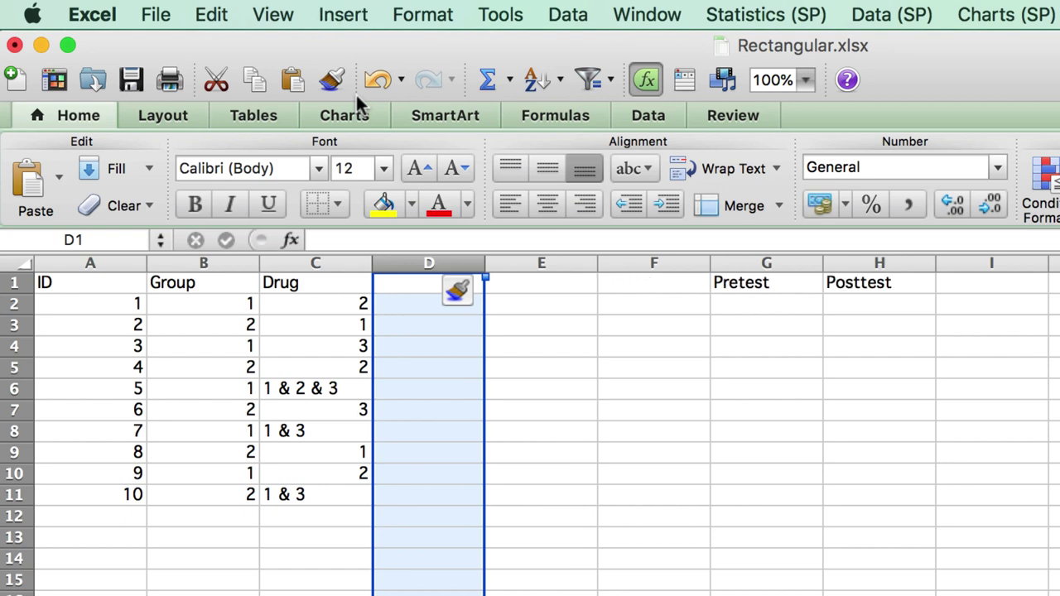
- Head the new columns D1:F1 as Drug1, Drug2 and Drug3
left_click(409, 282)
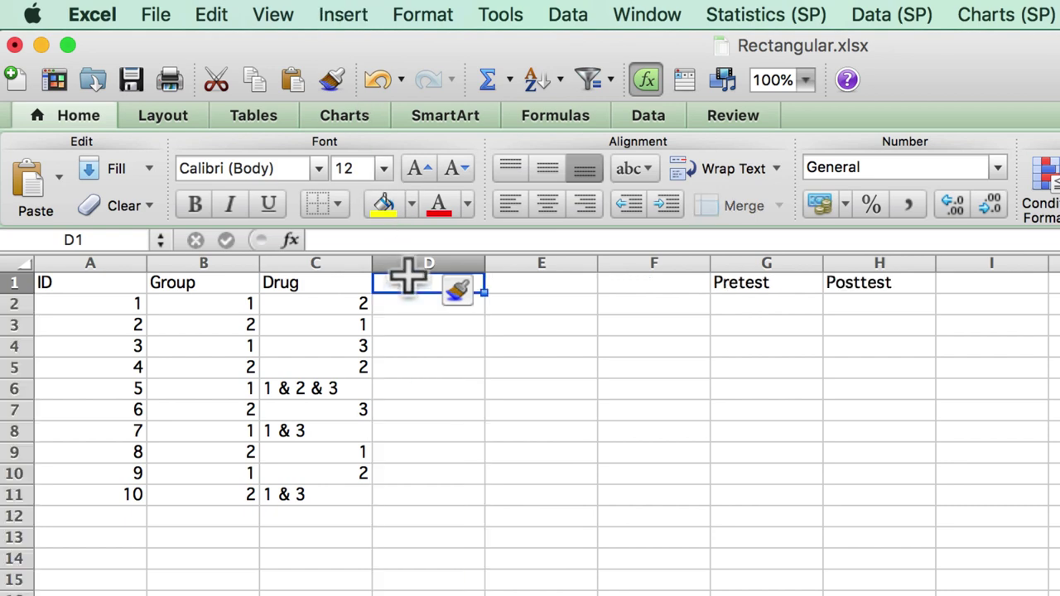
type("Drug")
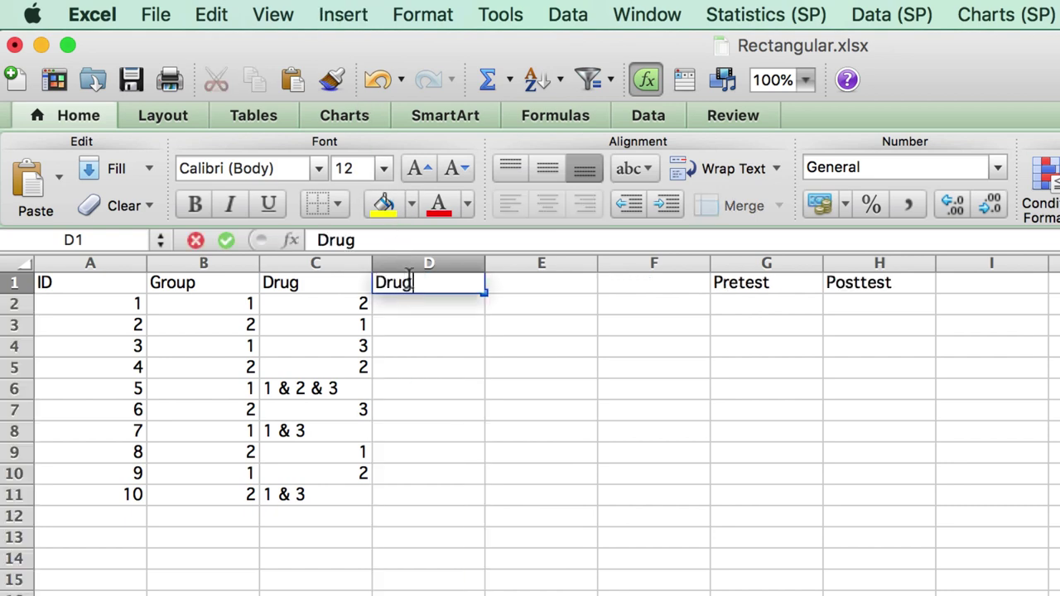
type("1")
key("Tab")
type("D")
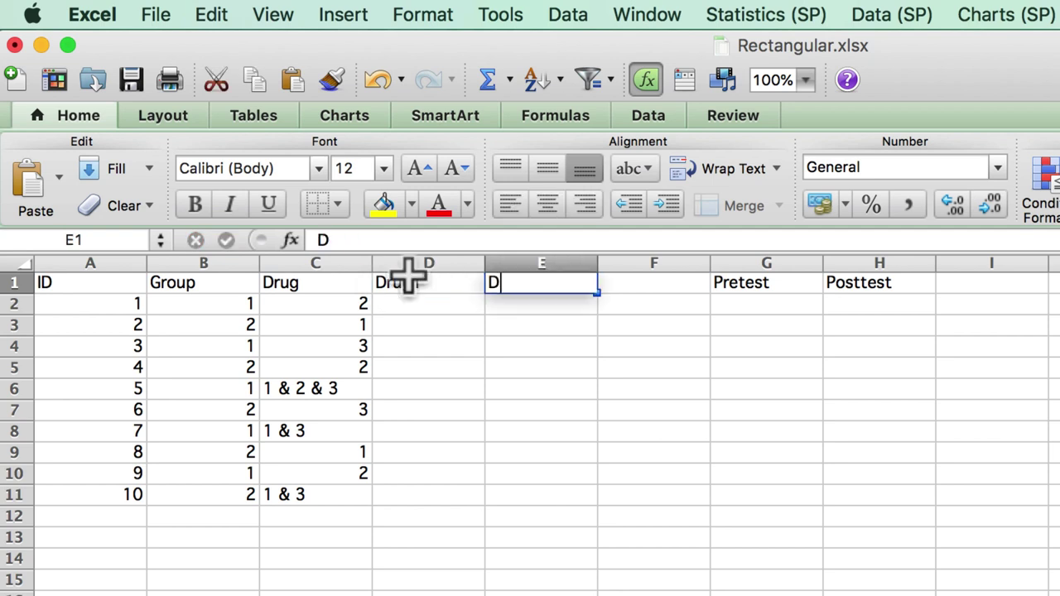
type("rug2")
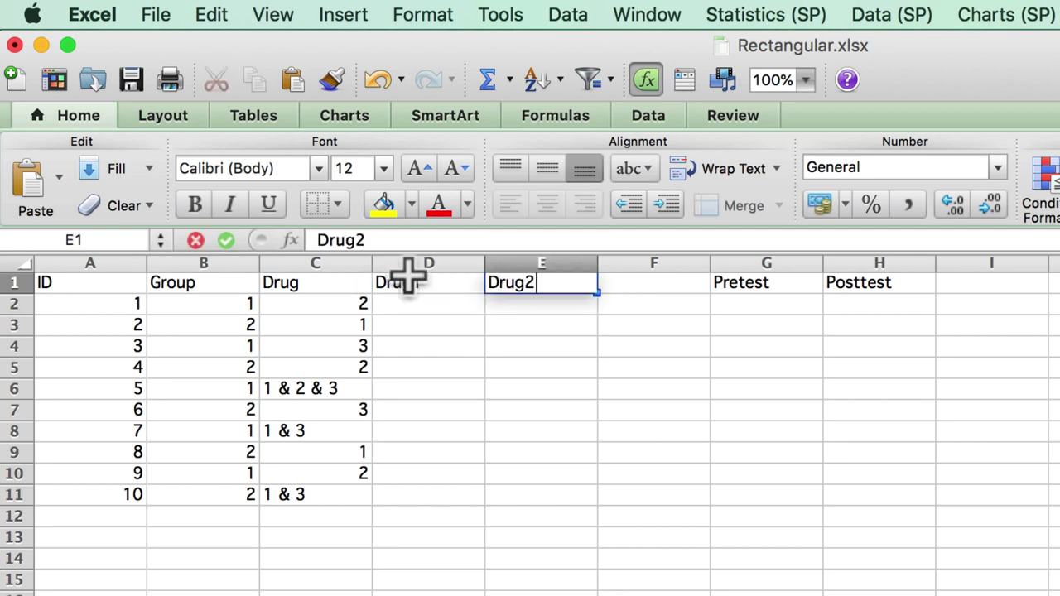
key("Tab")
type("Drug")
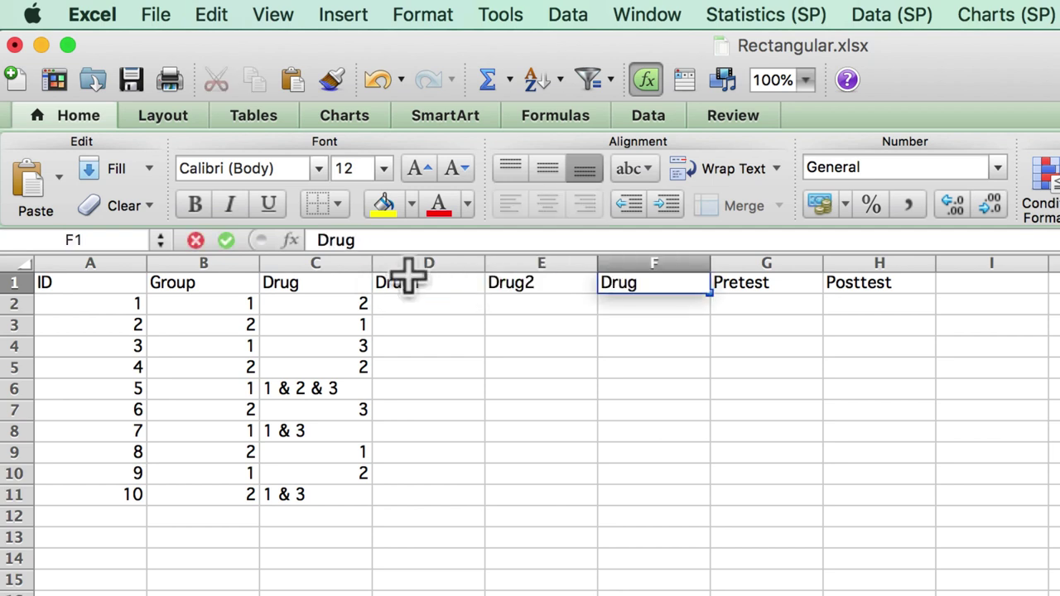
- Enter 1 for participants 1–5's drugs in E2, D3, F4, E5 and D6:F6
left_click(528, 308)
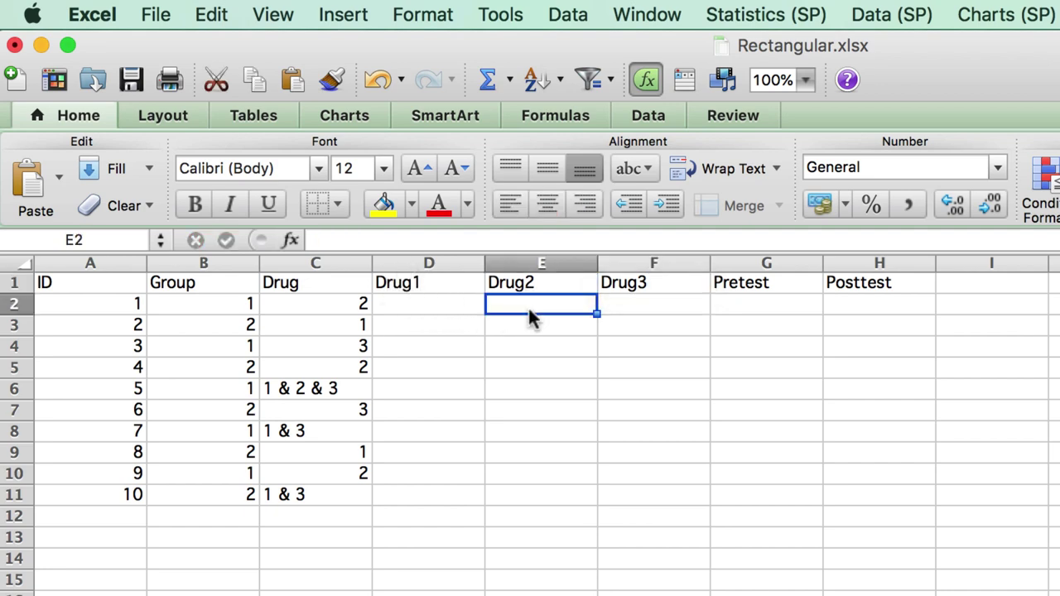
type("1")
left_click(452, 333)
type("1")
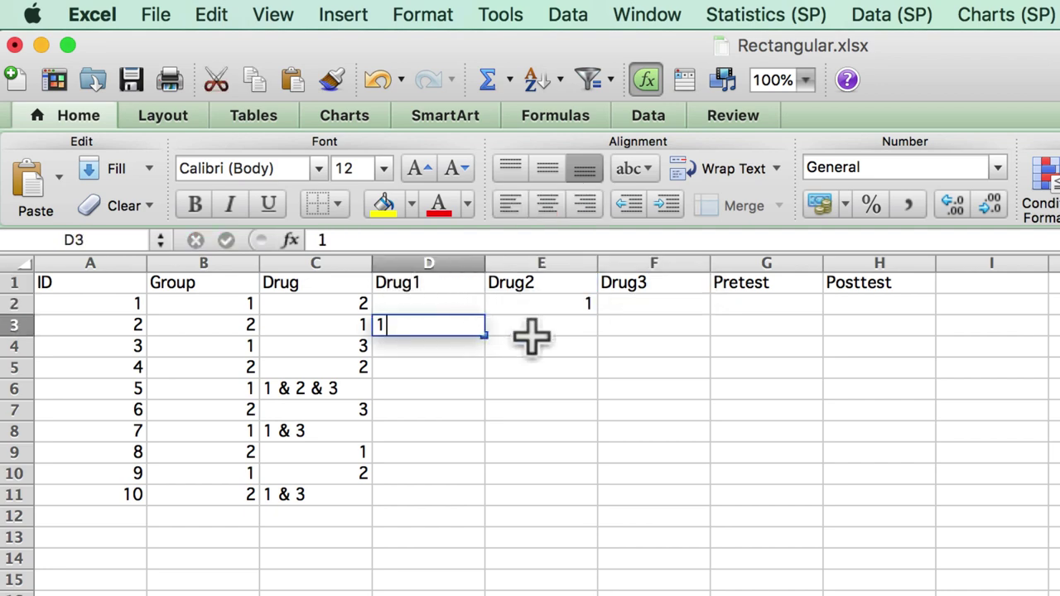
left_click(625, 351)
type("1")
key("Escape")
left_click(555, 372)
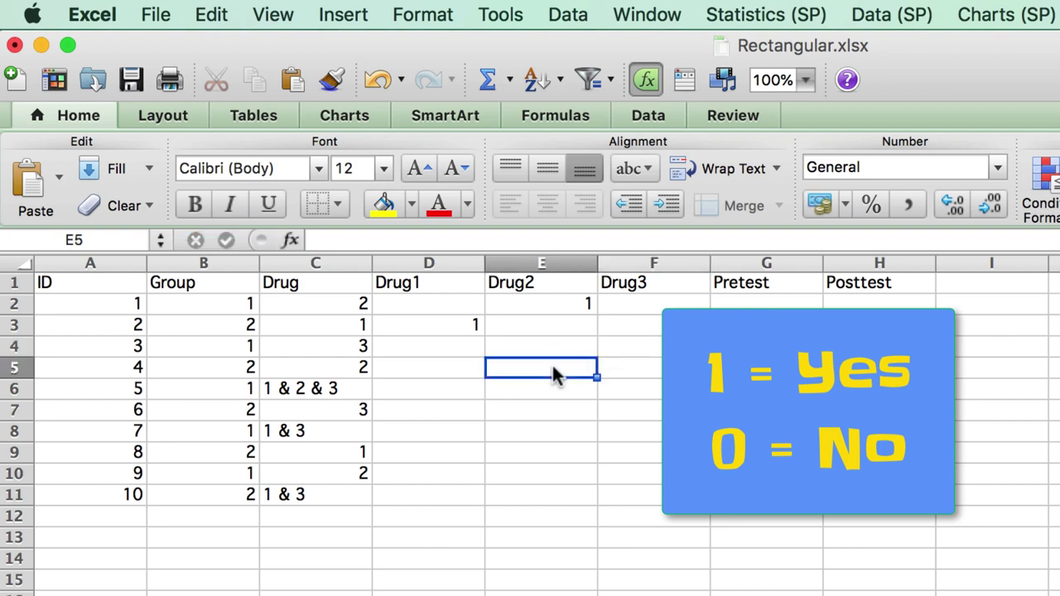
type("1")
left_click(455, 391)
type("1")
left_click(532, 393)
type("1")
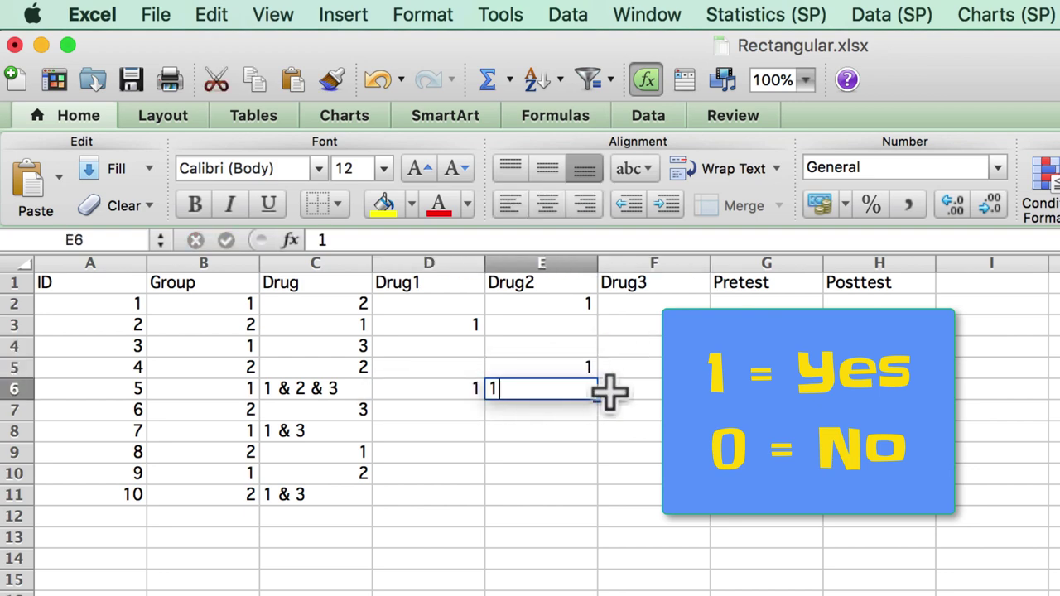
left_click(629, 394)
type("1")
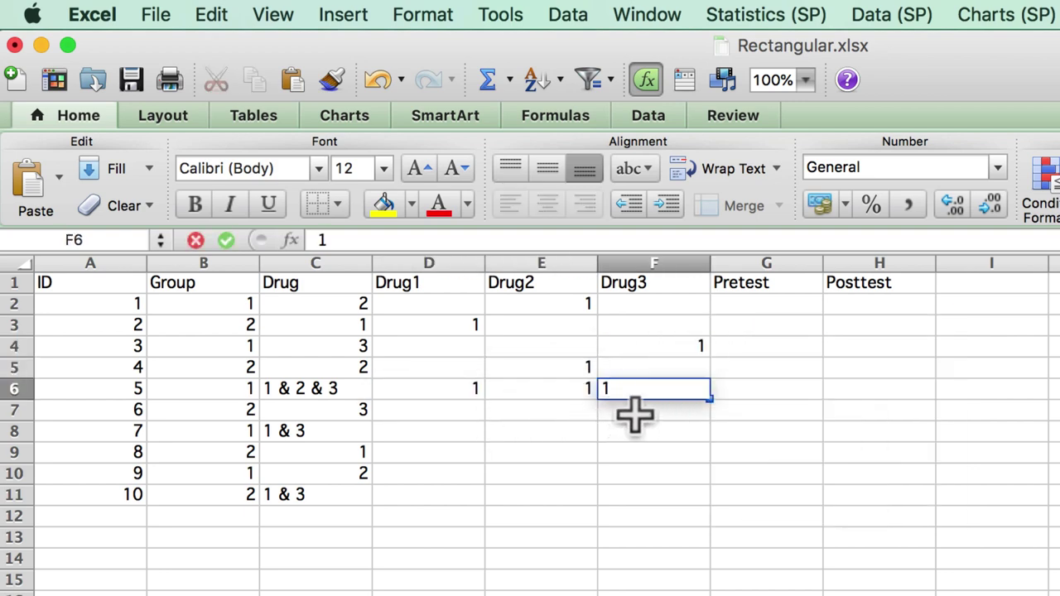
- Enter 1 for participants 6–10's drugs in F7, D8, F8, D9, E10, D11 and F11
left_click(637, 411)
type("1")
left_click(443, 434)
type("1")
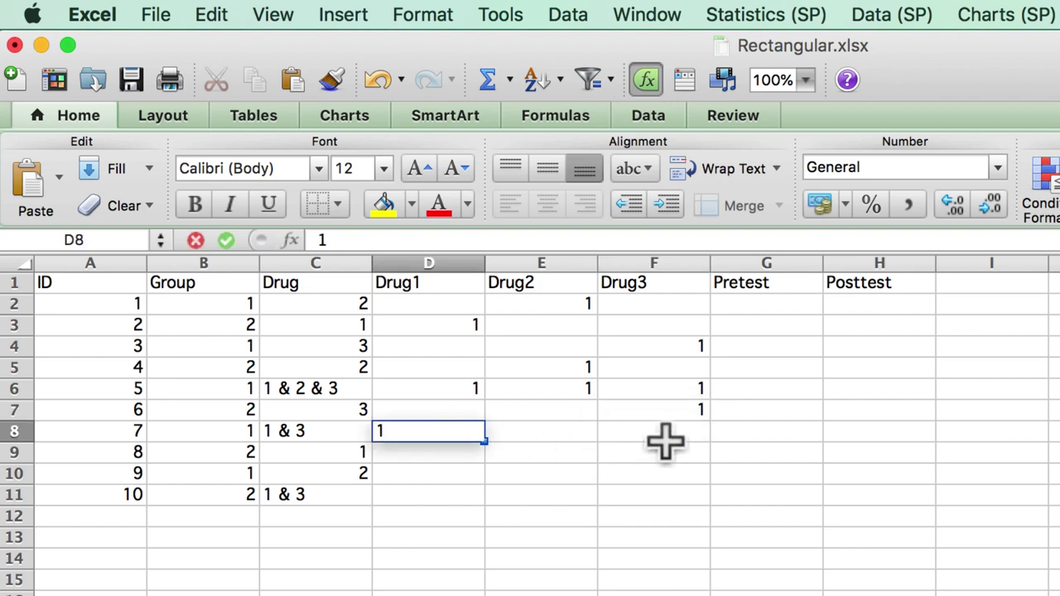
left_click(669, 441)
type("1")
left_click(466, 448)
type("1")
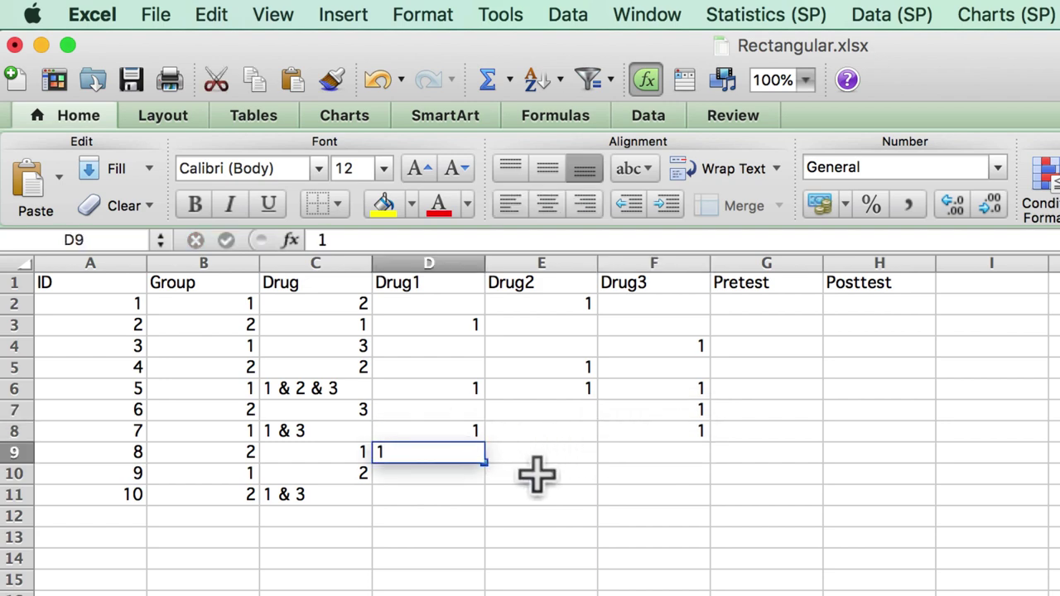
left_click(534, 473)
type("1")
left_click(451, 495)
type("1")
left_click(666, 497)
type("1")
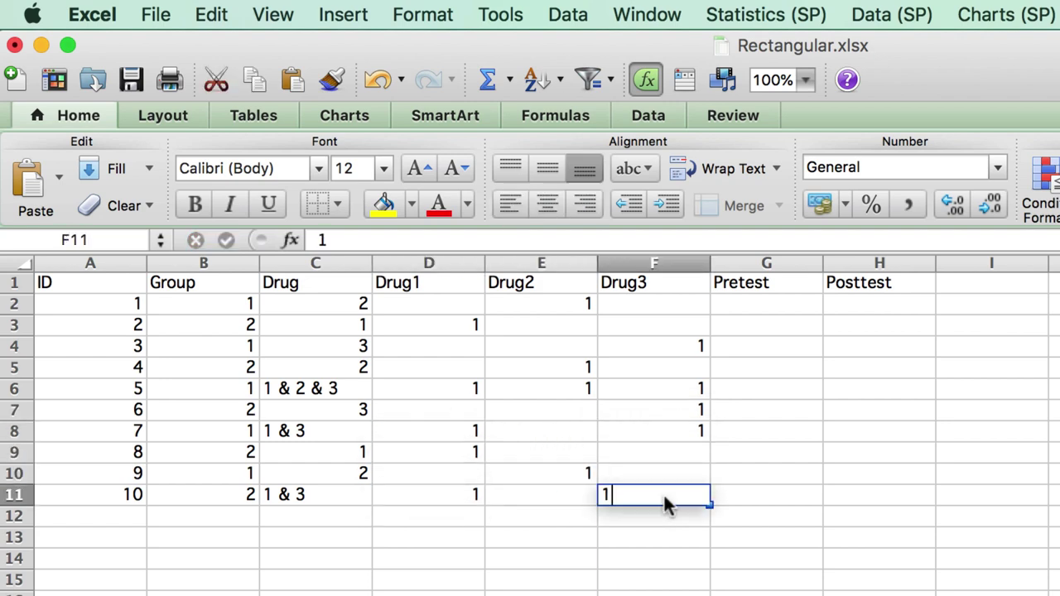
left_click(700, 581)
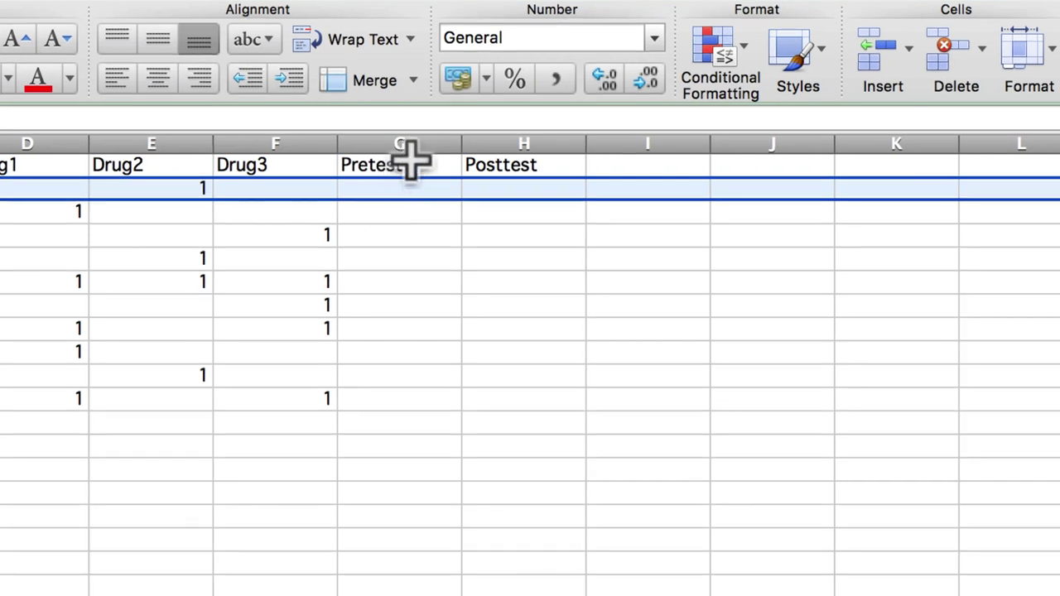
- Enter Pretest/Posttest scores 86/92, 77/88 and 56/68 for the first three participants in columns G and H
left_click(450, 157)
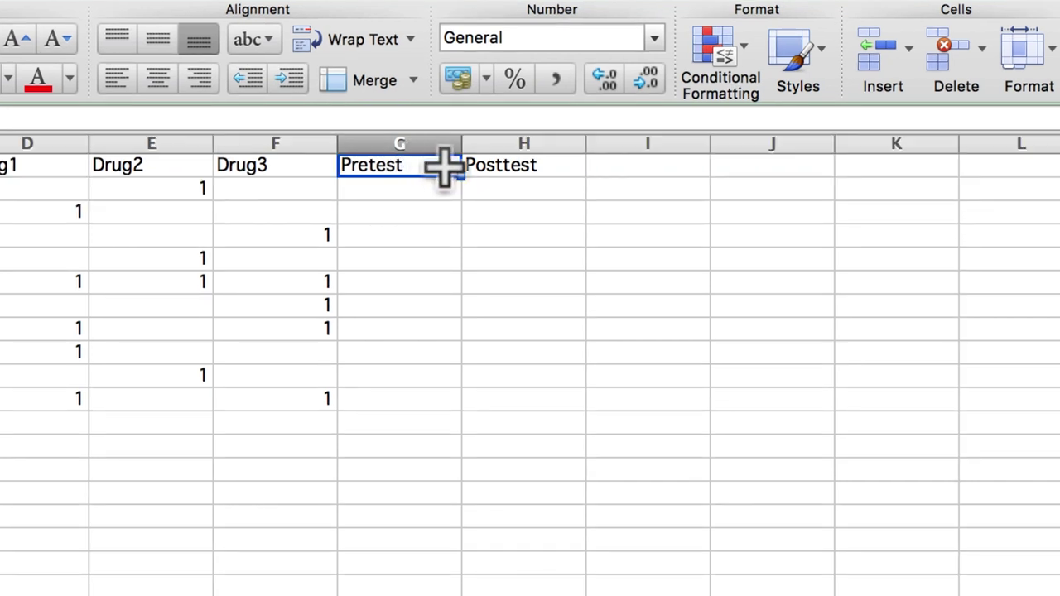
left_click_drag(444, 168, 530, 168)
left_click(415, 188)
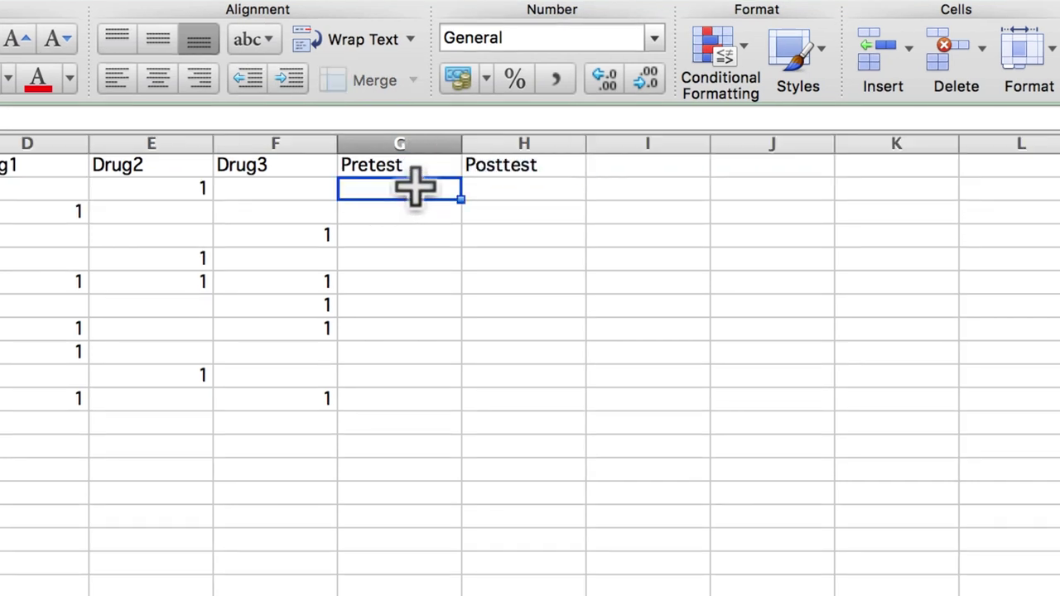
type("86")
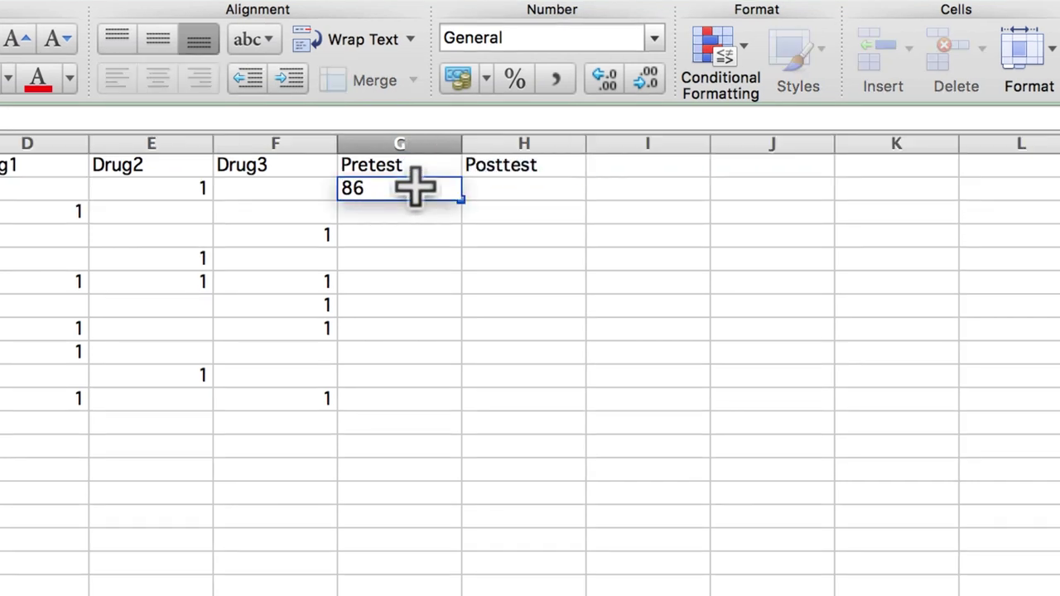
key("Tab")
type("92")
key("Return")
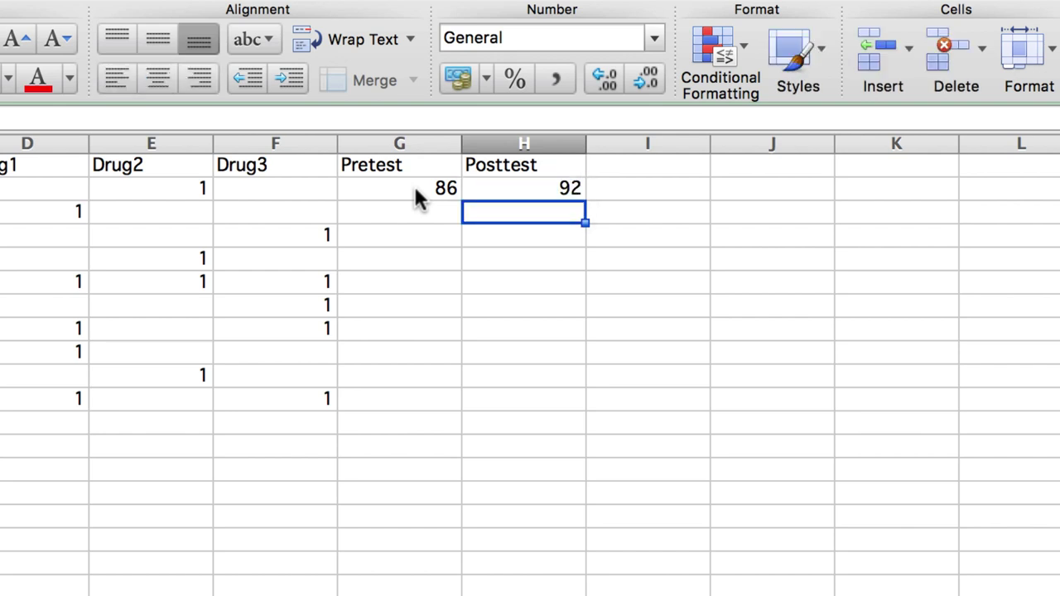
key("Left")
type("77")
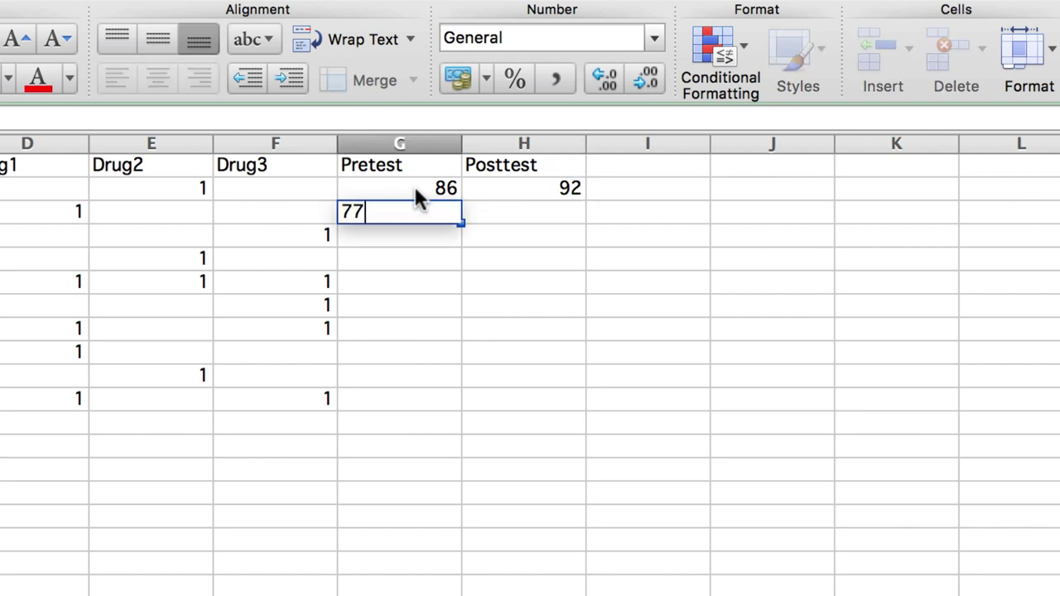
key("Tab")
type("88")
key("Return")
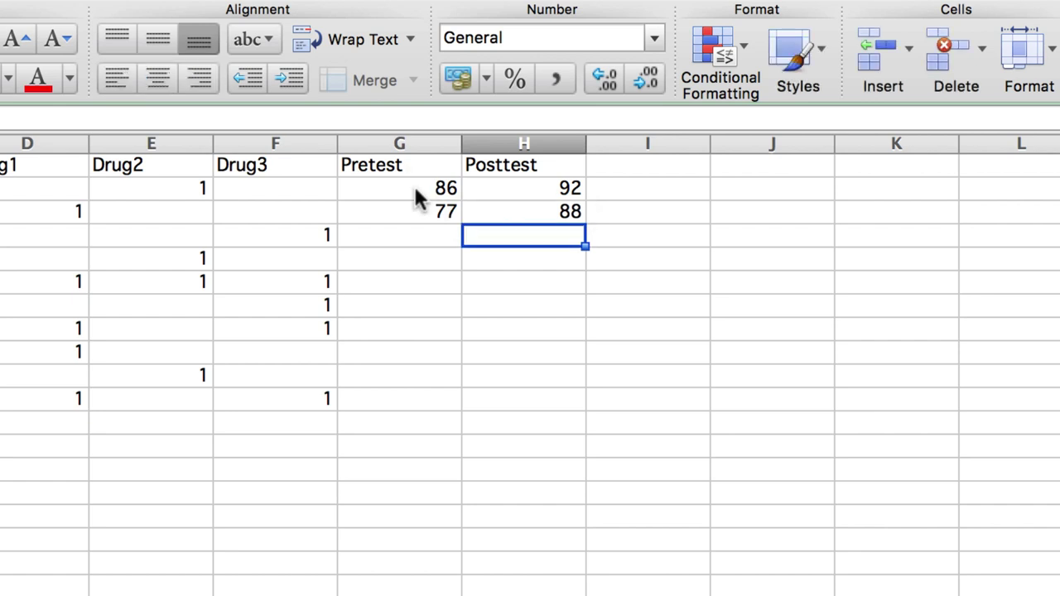
key("Left")
type("56")
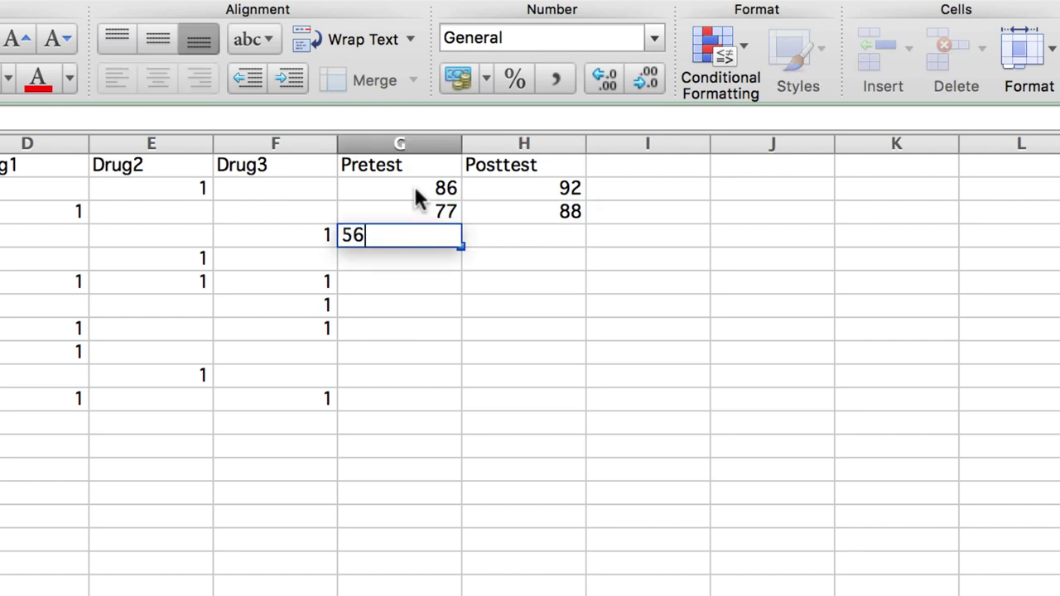
key("Tab")
type("6")
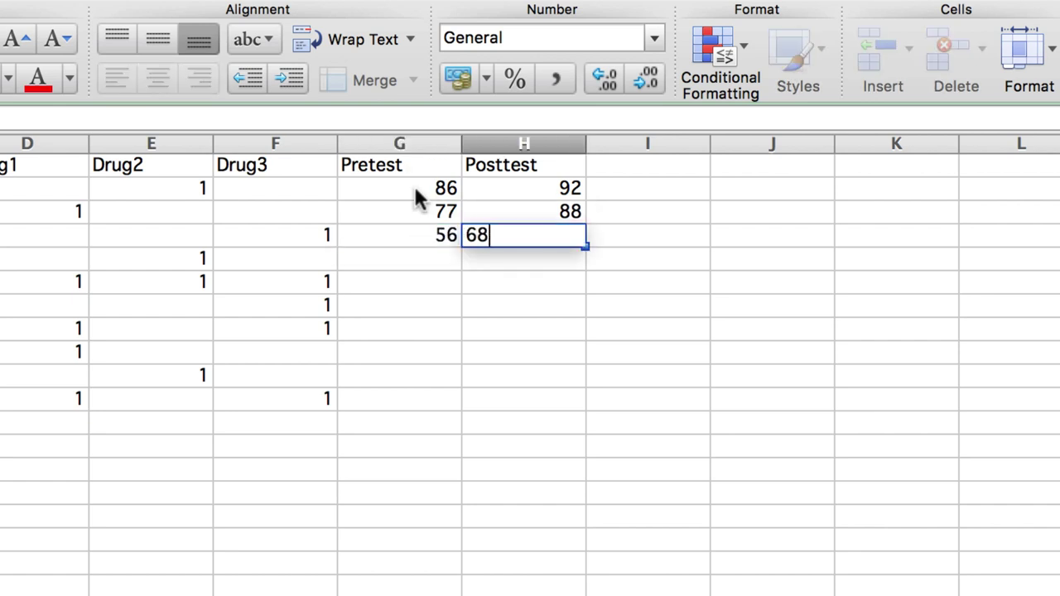
key("Return")
key("Left")
- Enter Pretest/Posttest scores 77/79 and 67/90 for the next two participants
type("77")
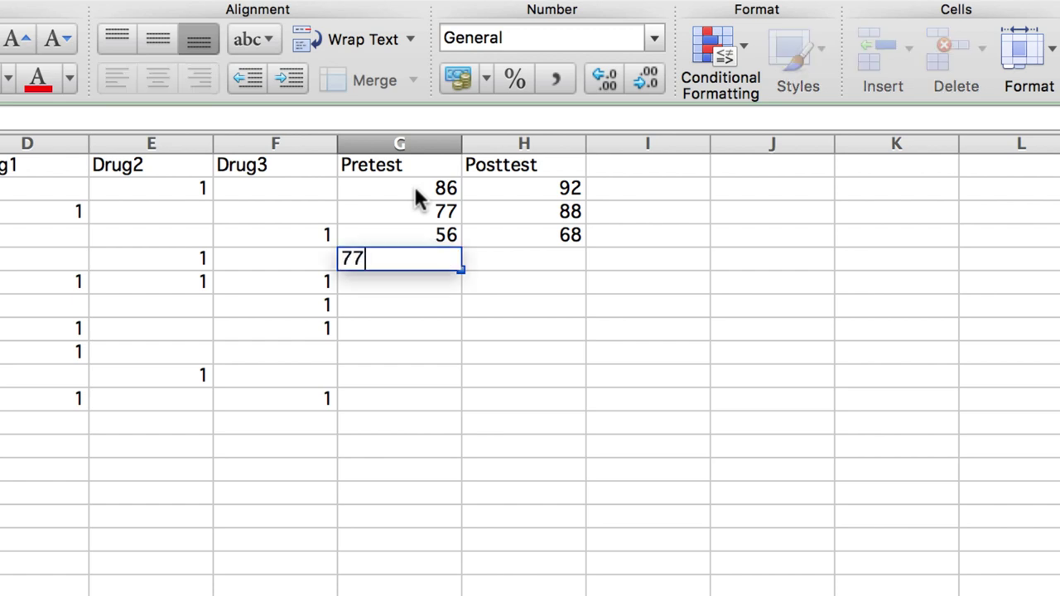
key("Tab")
type("7")
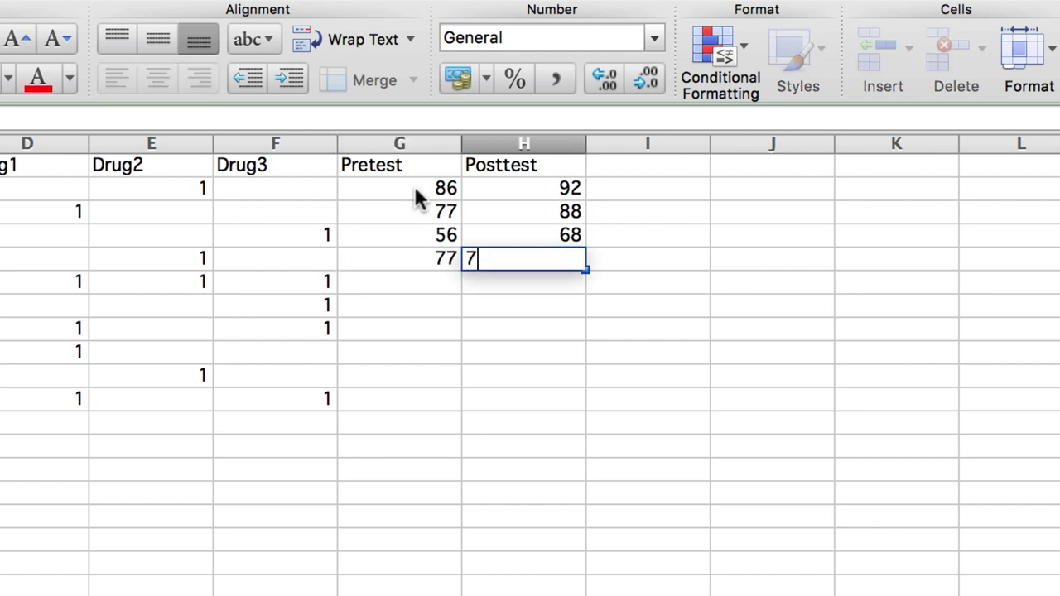
type("9")
key("Return")
key("Left")
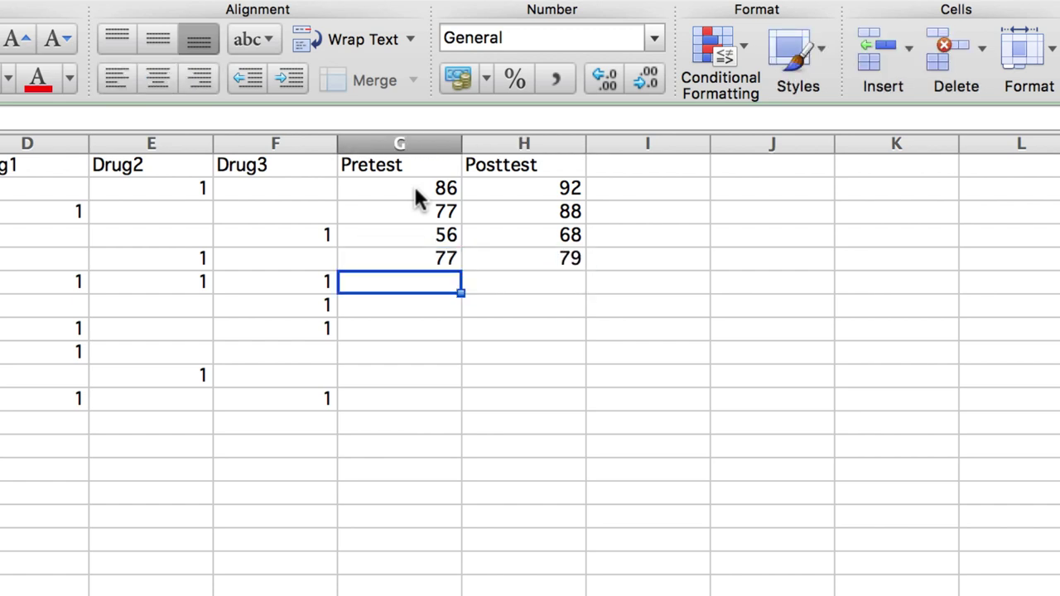
type("67")
key("Tab")
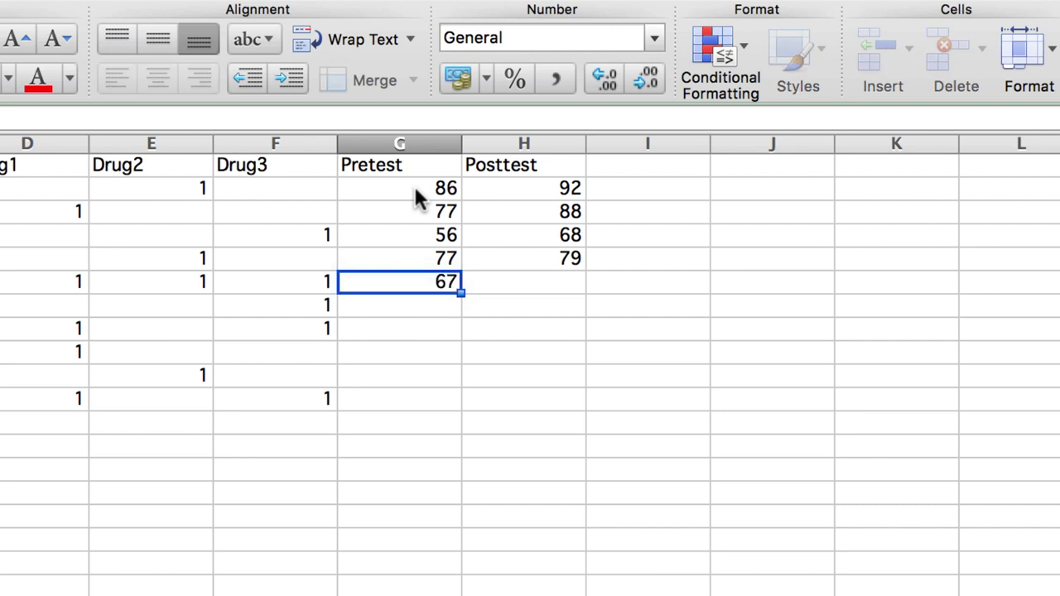
type("90")
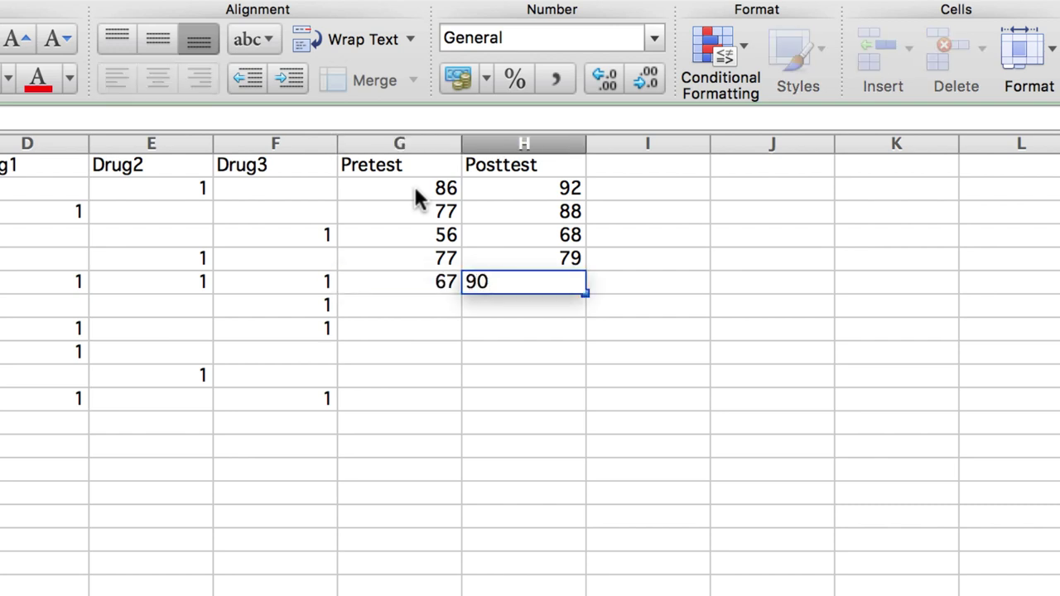
key("Return")
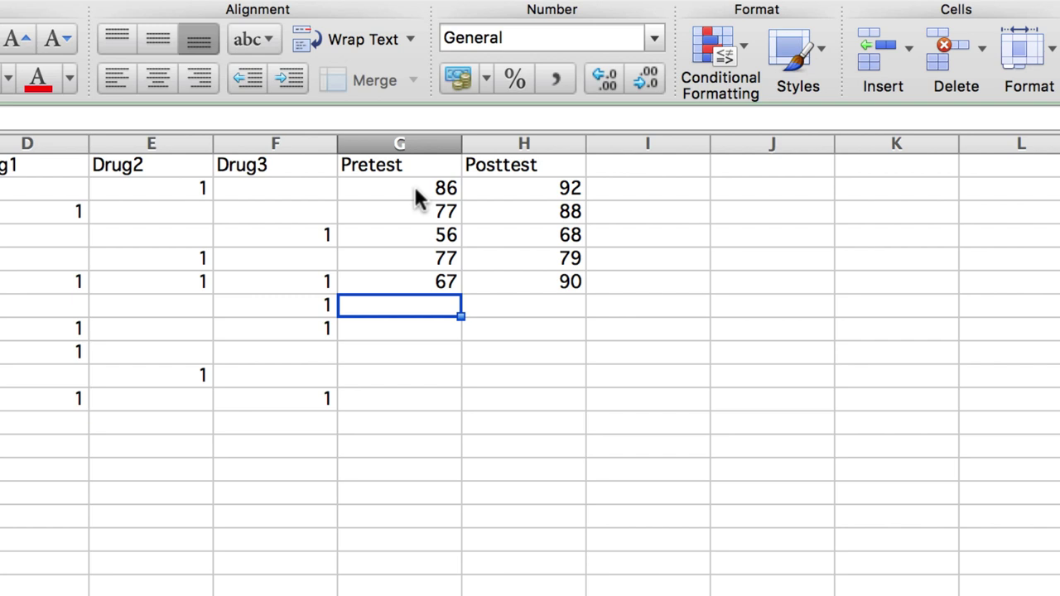
- Enter Pretest/Posttest scores 23/65, 77/88 and 89/90 for the following three participants
type("23")
key("Tab")
type("65")
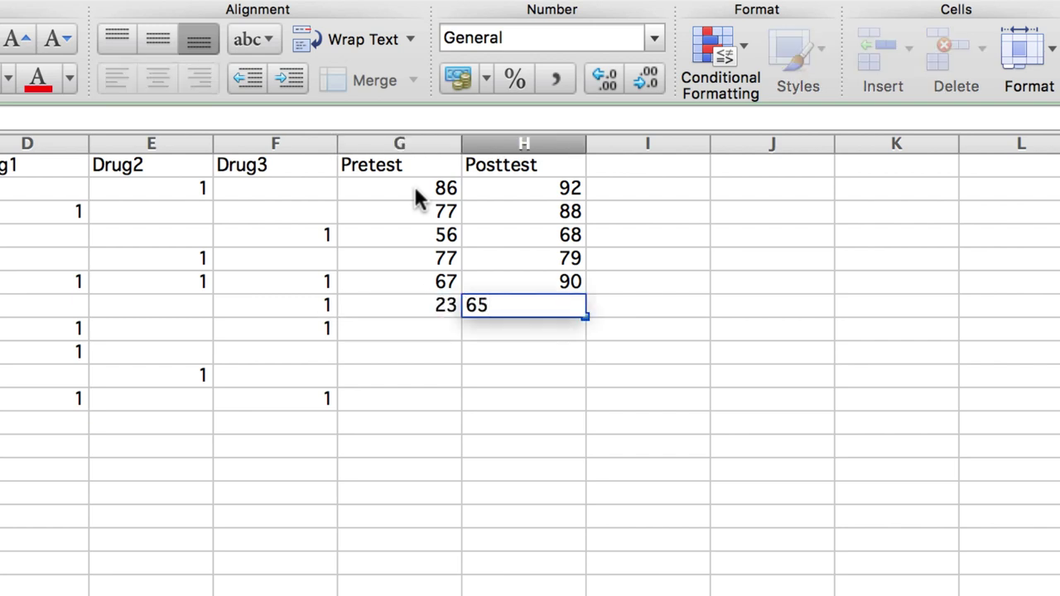
key("Return")
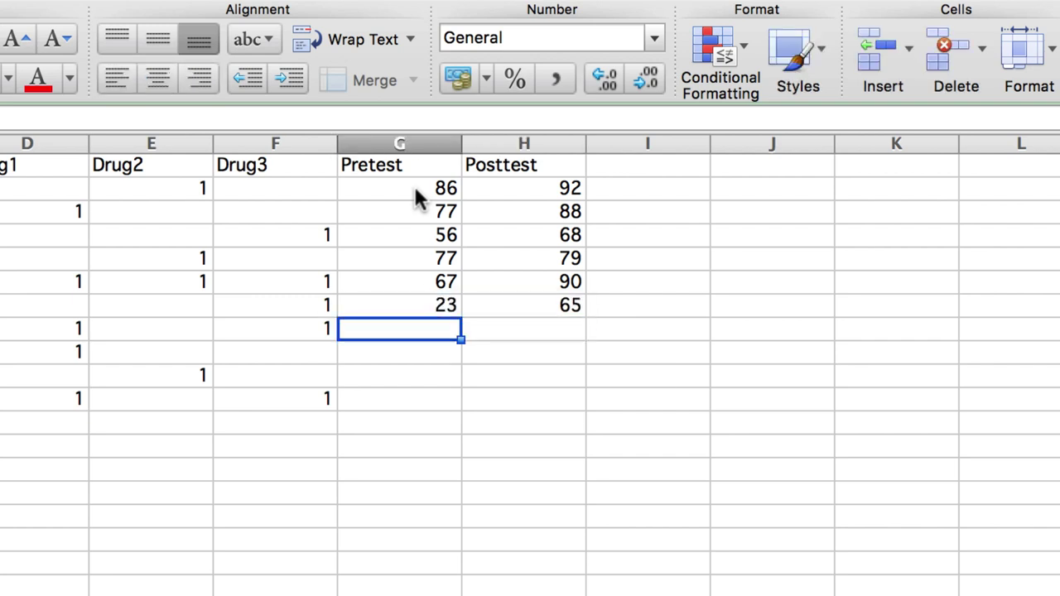
type("77")
key("Tab")
type("88")
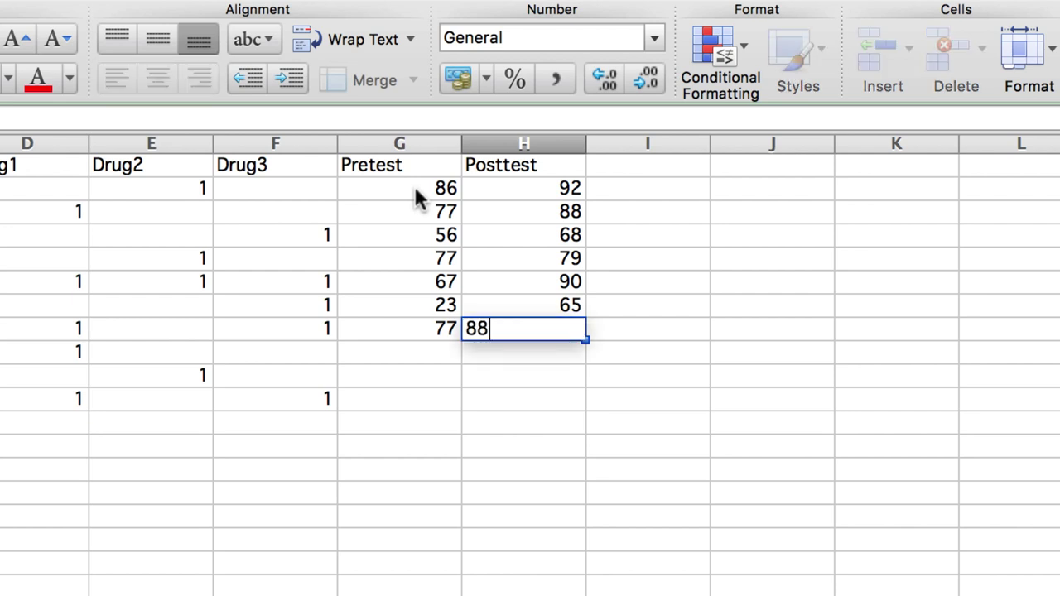
key("Return")
type("89")
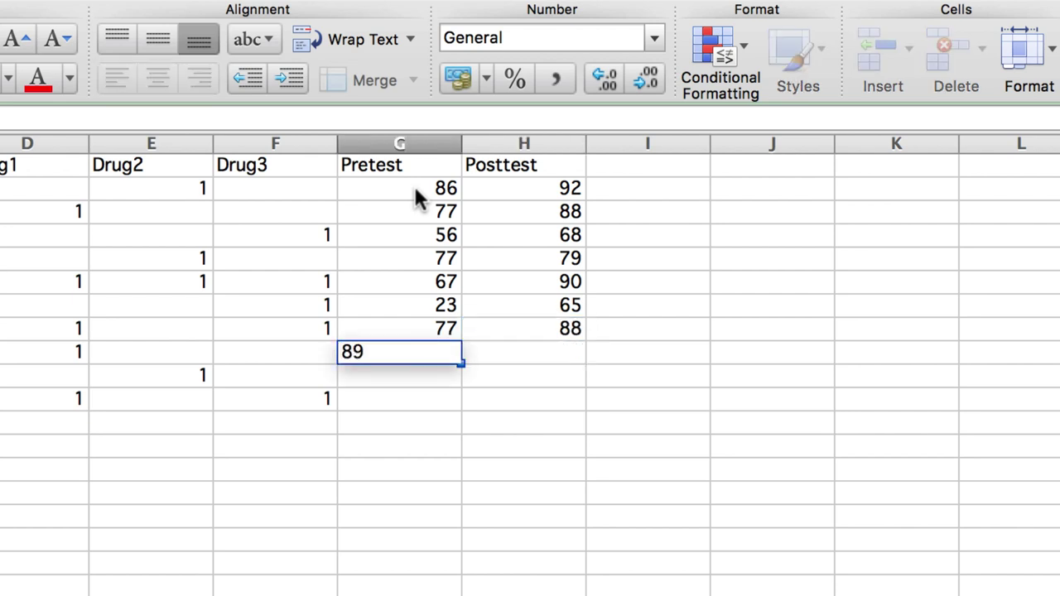
key("Tab")
type("9")
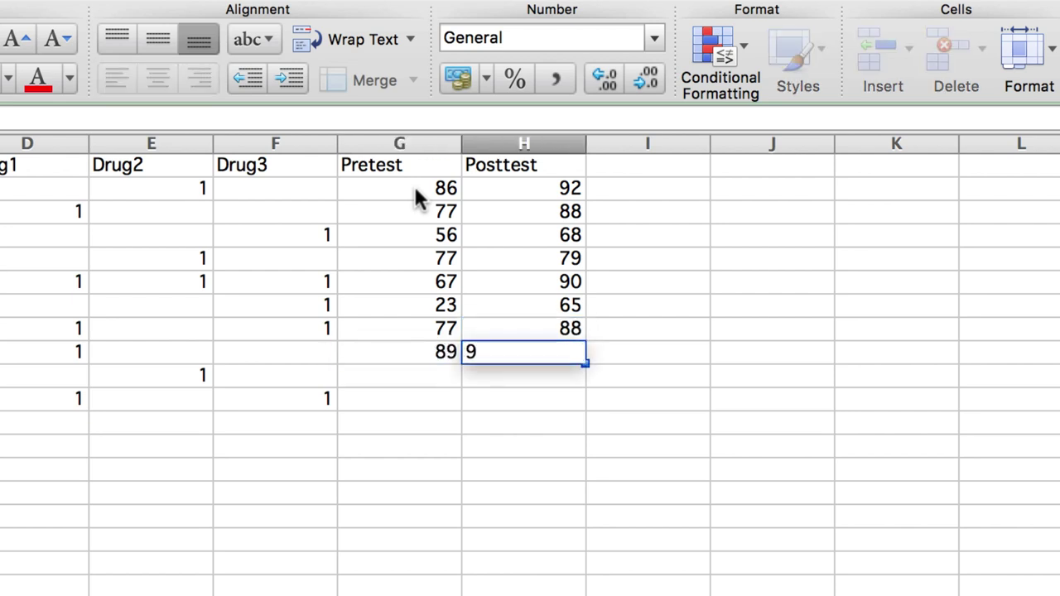
key("Return")
key("Left")
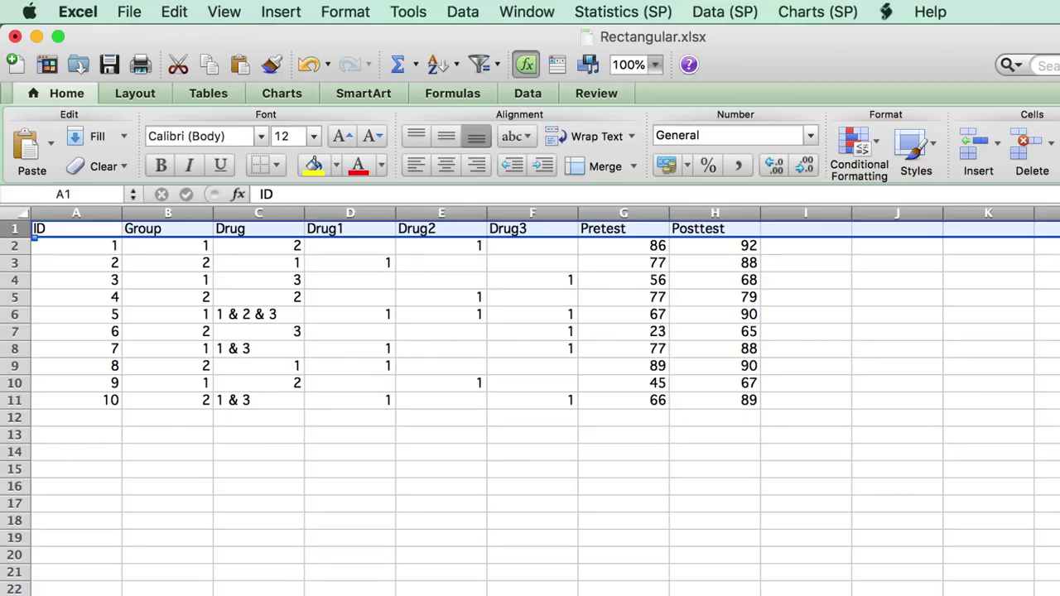
- Delete the original Drug column C via Edit > Delete and check the resulting A1:G11 table
left_click(279, 215)
left_click(177, 12)
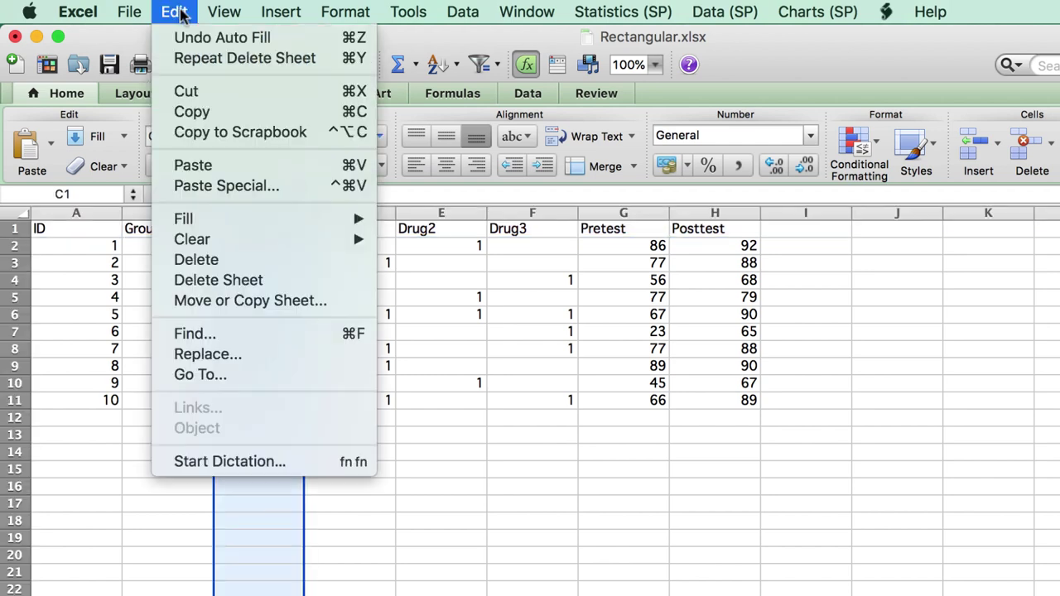
left_click(217, 262)
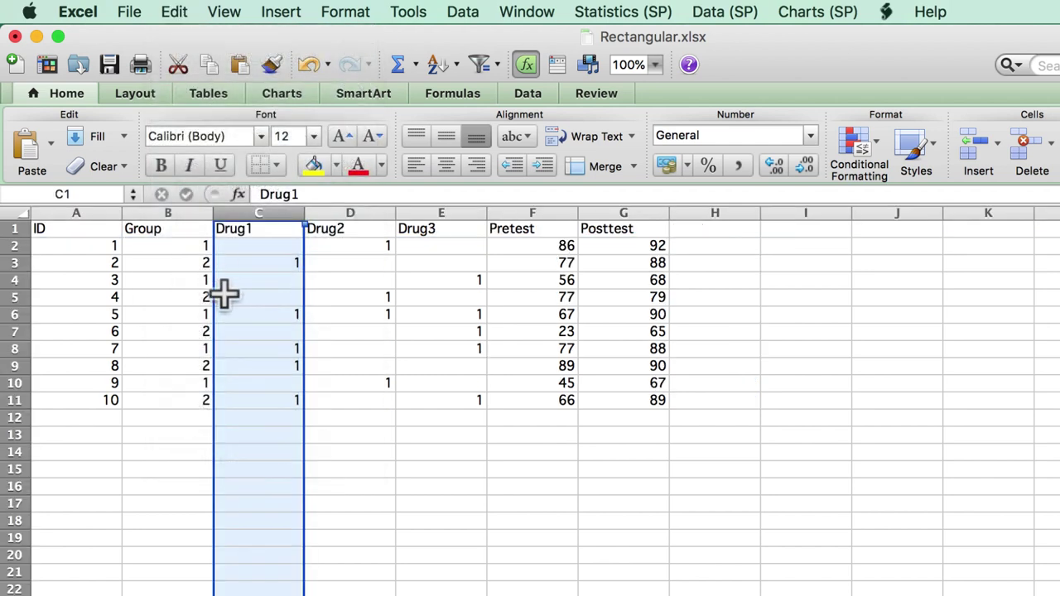
left_click_drag(102, 230, 623, 399)
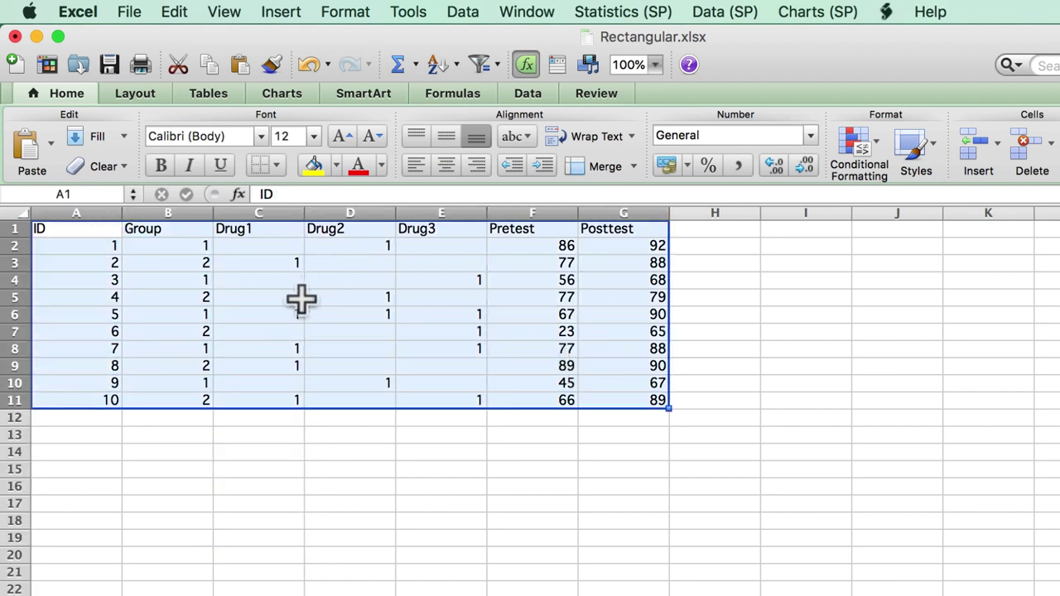
left_click(439, 436)
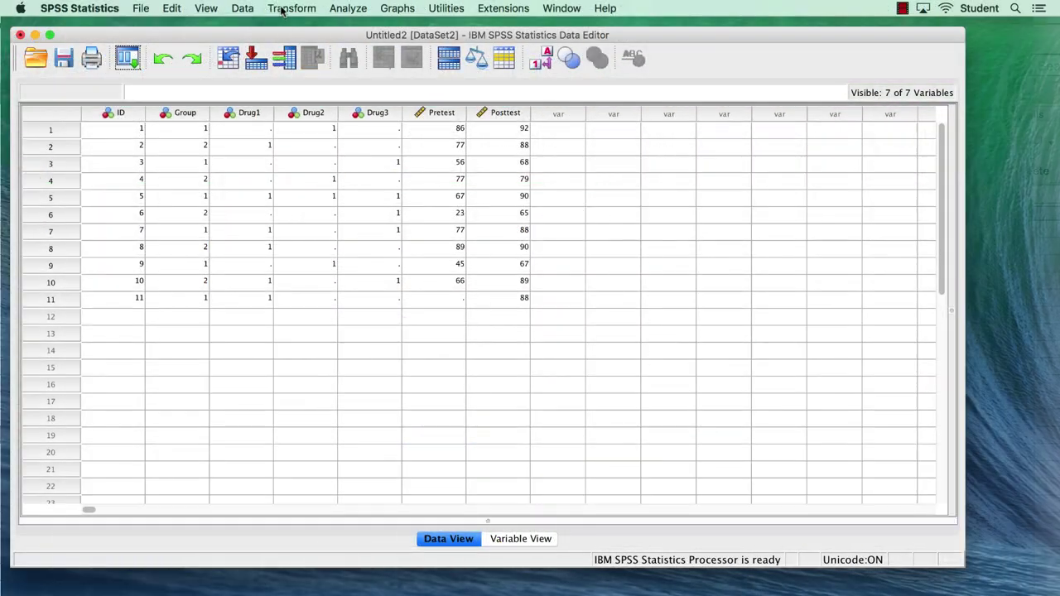
- Select Drug1 through Drug3 for Transform > Recode into Same Variables
left_click(291, 10)
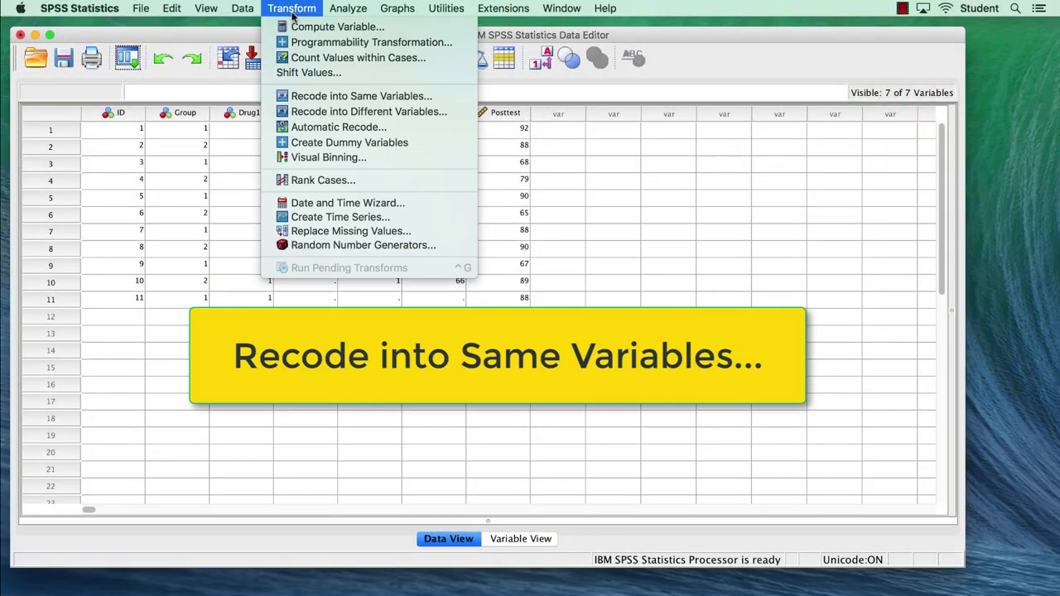
left_click(425, 98)
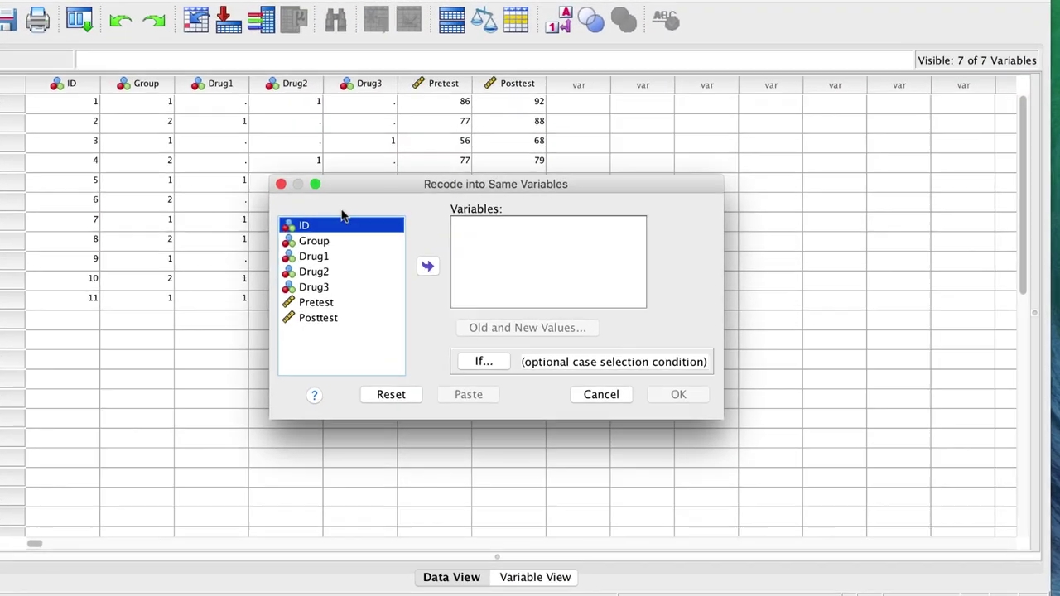
left_click(351, 263)
left_click(314, 284, "shift")
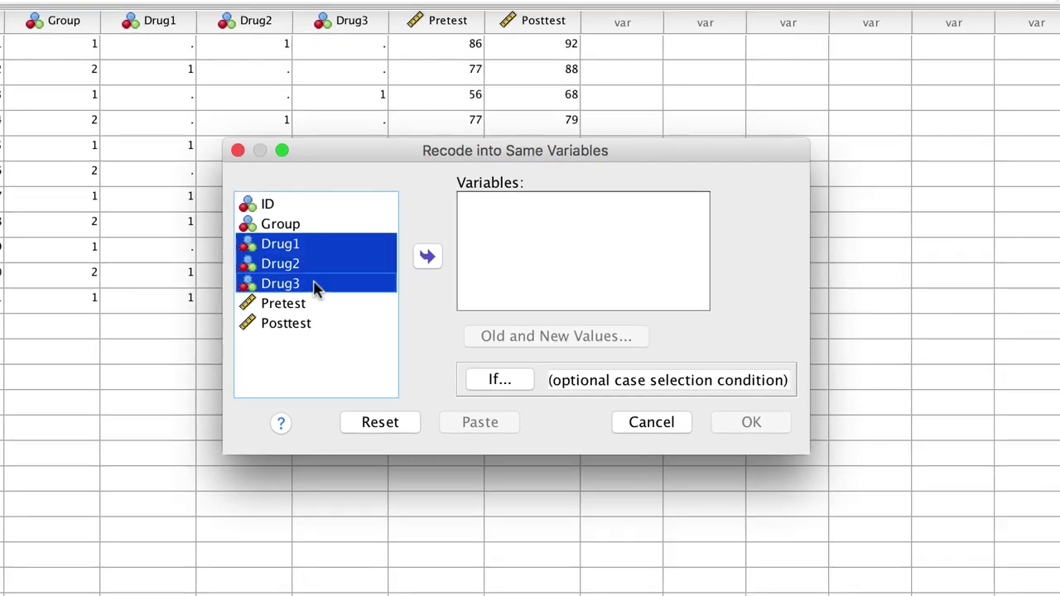
left_click(427, 257)
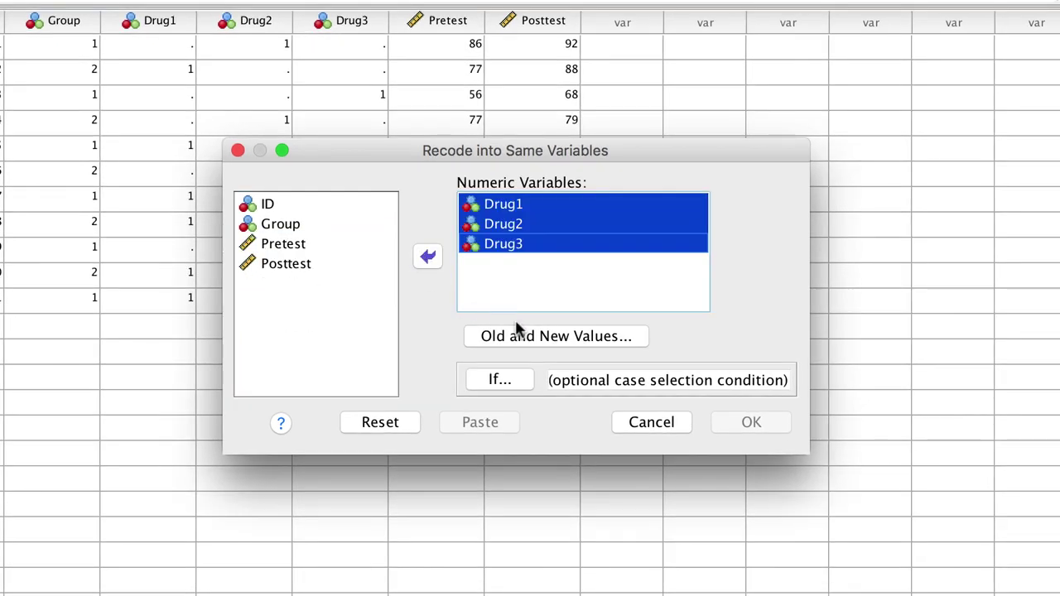
- Map old value 1 to 1 and system-missing to 0, then run the recode
left_click(522, 335)
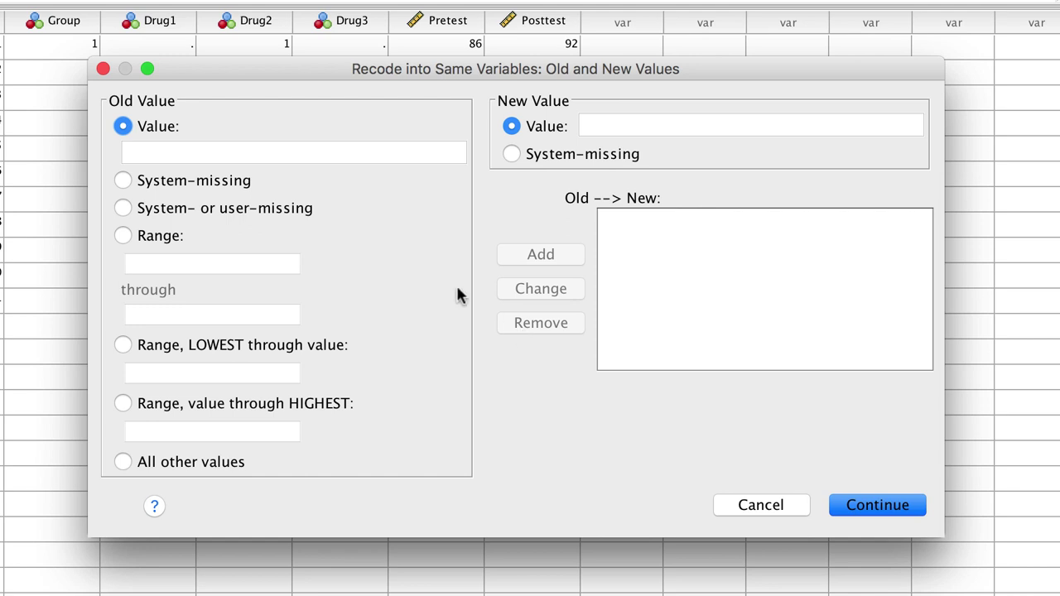
left_click(368, 152)
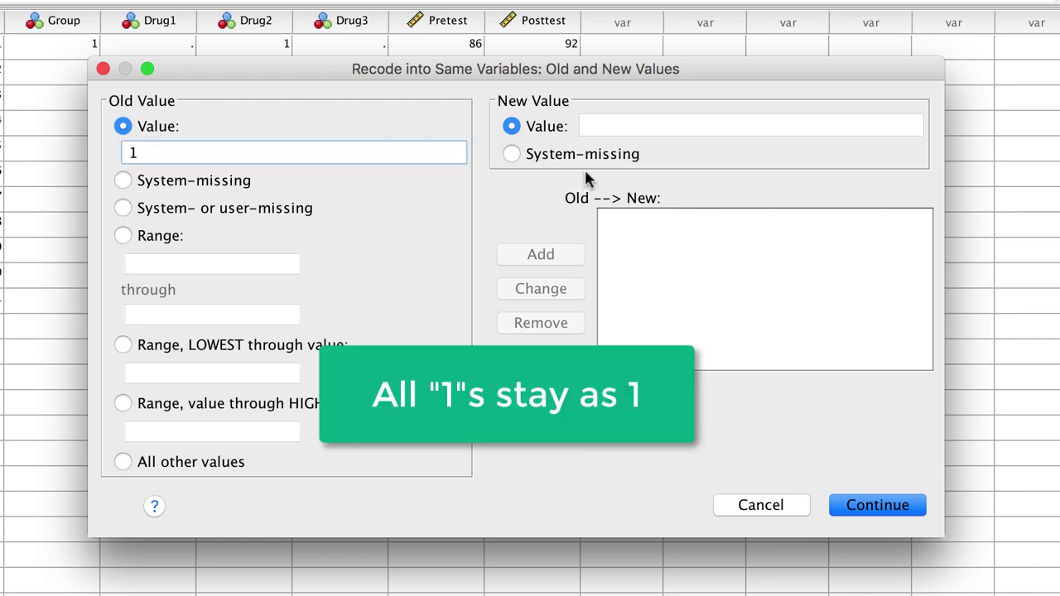
left_click(608, 126)
type("1")
left_click(573, 256)
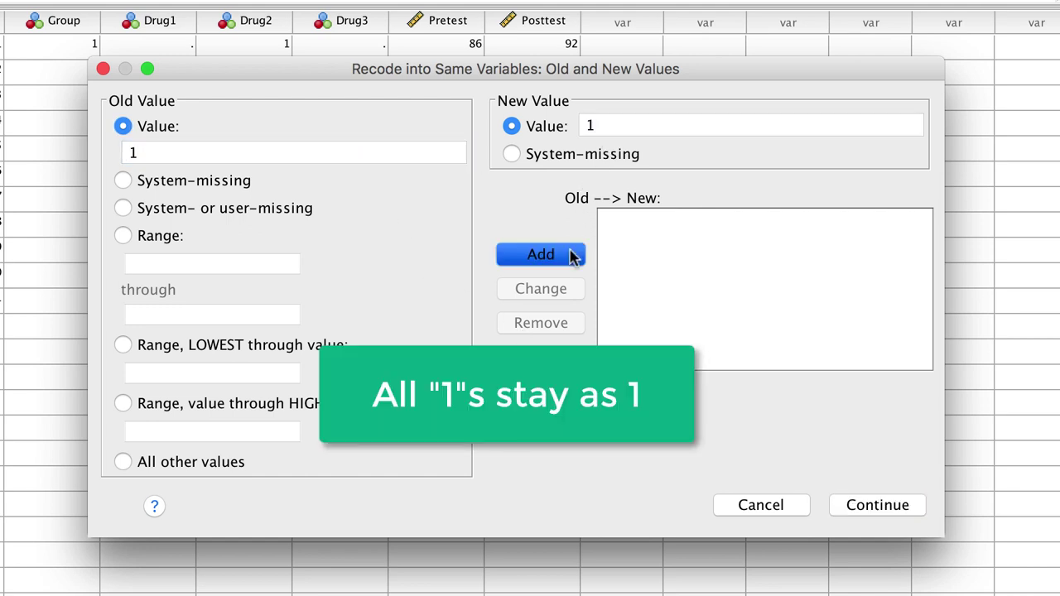
left_click(231, 183)
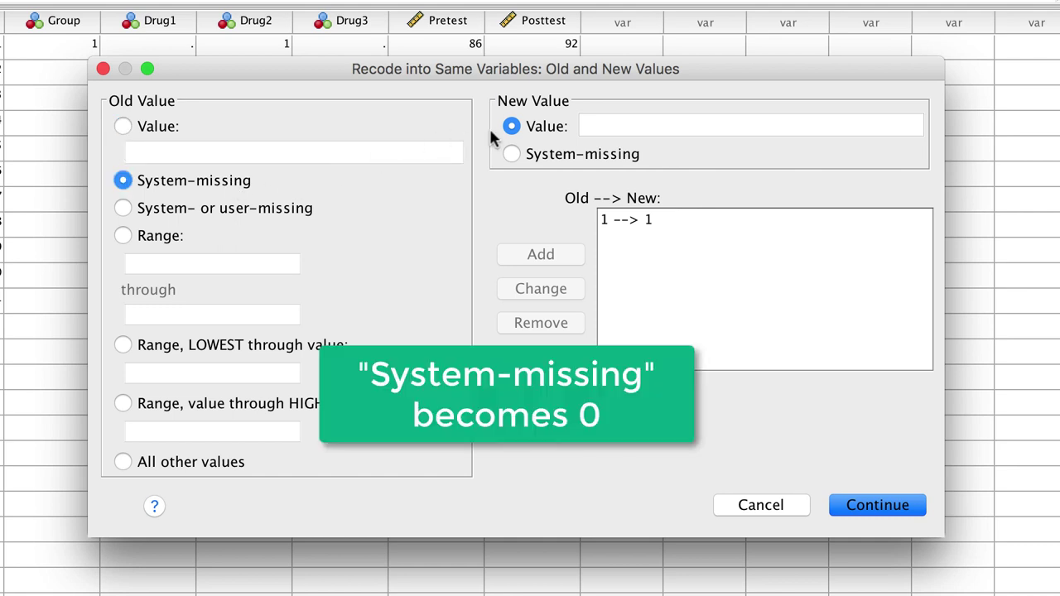
left_click(617, 127)
type("0")
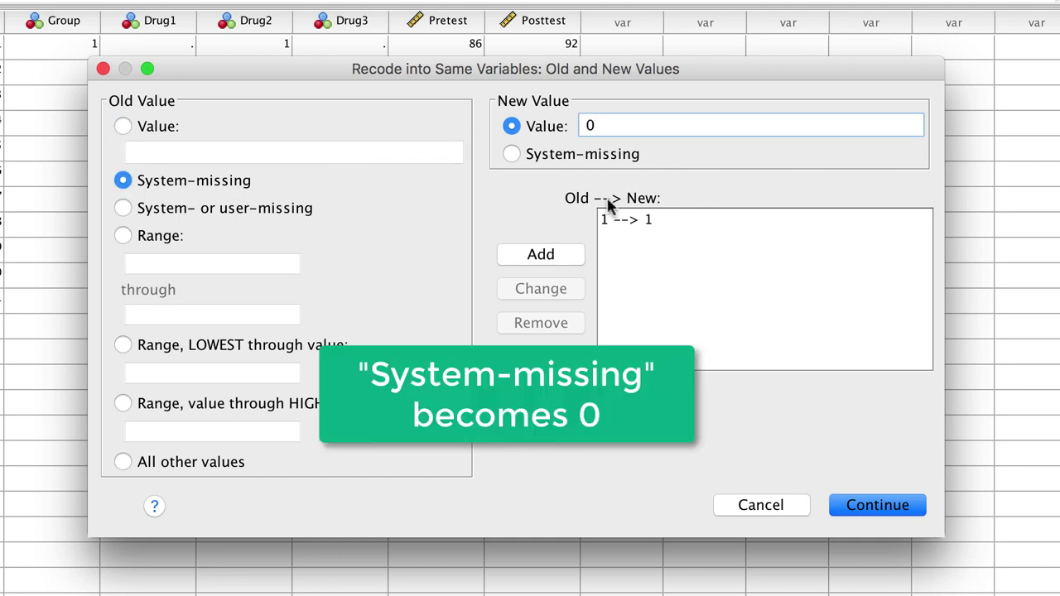
left_click(558, 256)
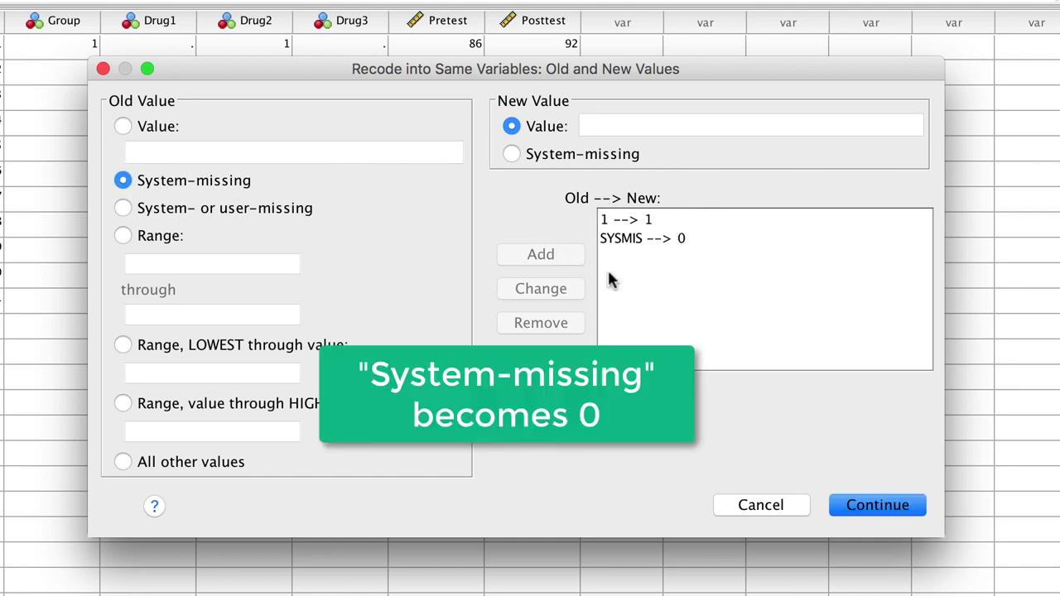
left_click(880, 507)
left_click(772, 427)
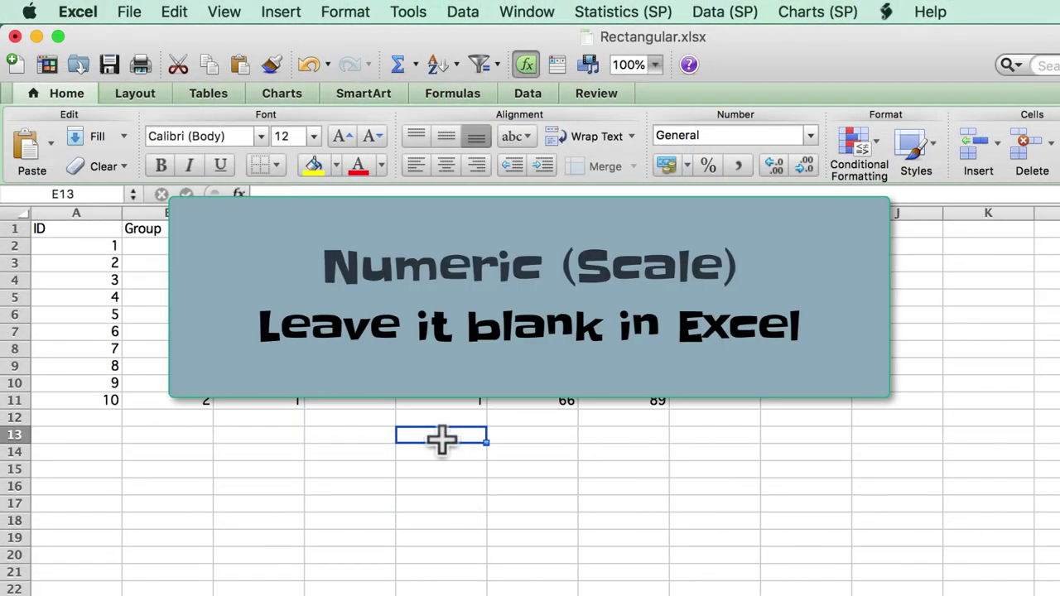
- Add row 12 with ID 11, Group 1, Drug1 1 and Posttest 88, leaving Pretest blank
left_click(85, 414)
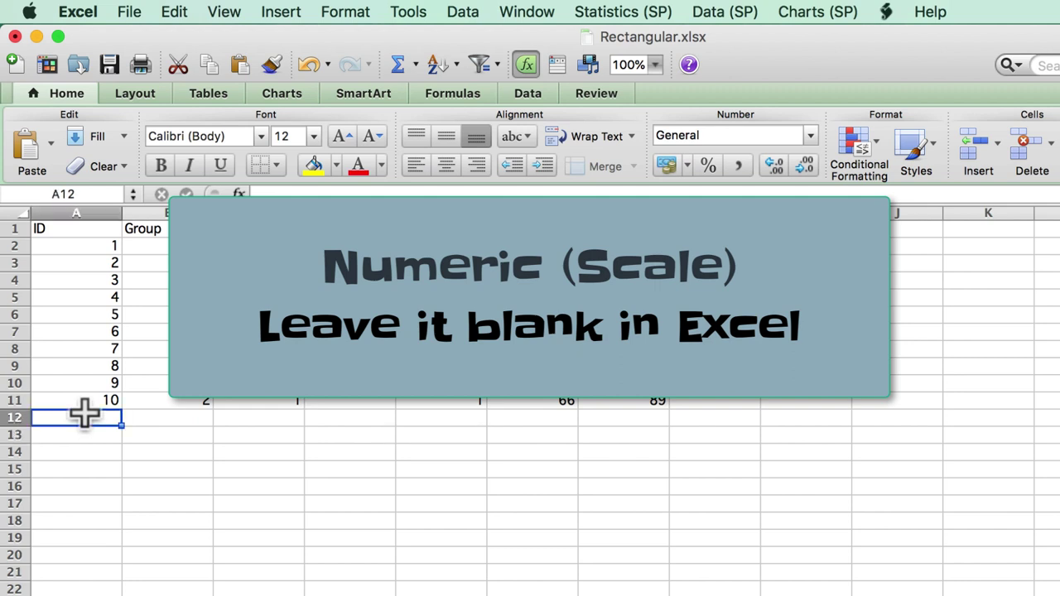
type("11")
key("Tab")
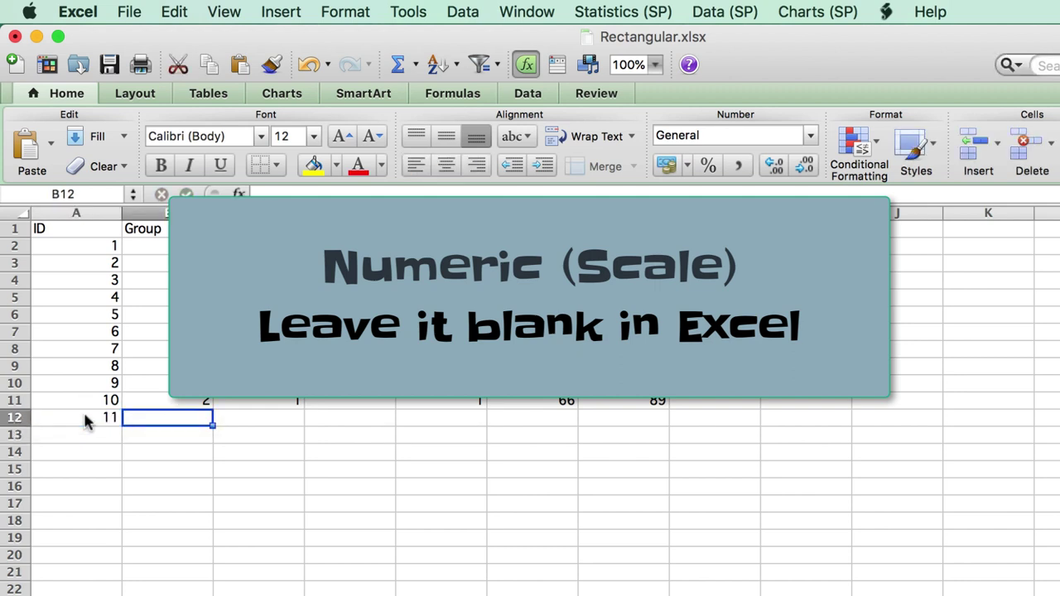
type("1")
key("Tab")
type("1")
key("Tab")
key("Tab")
key("Tab")
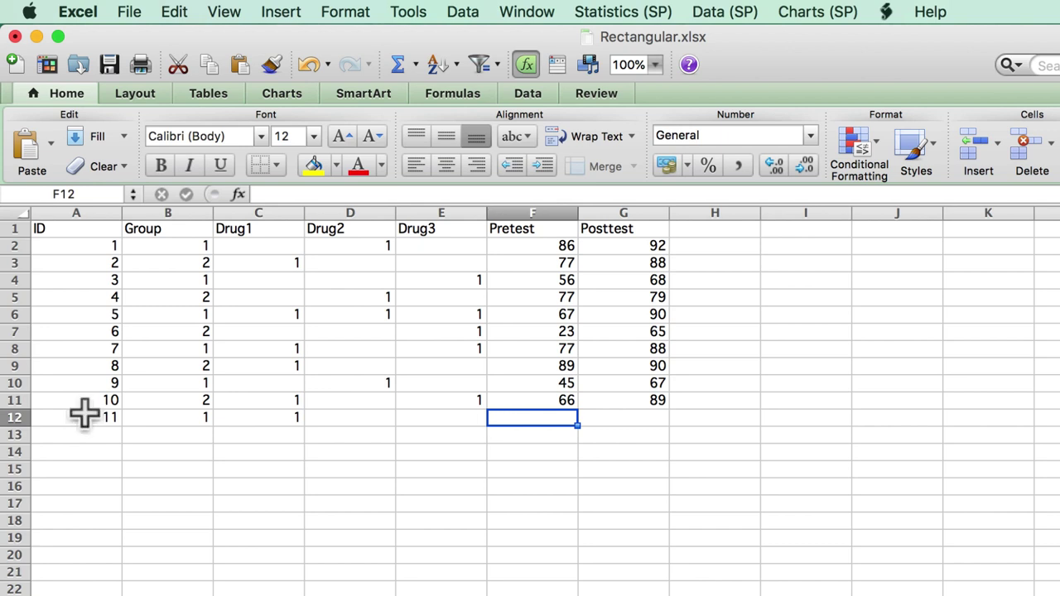
type("NA")
key("Tab")
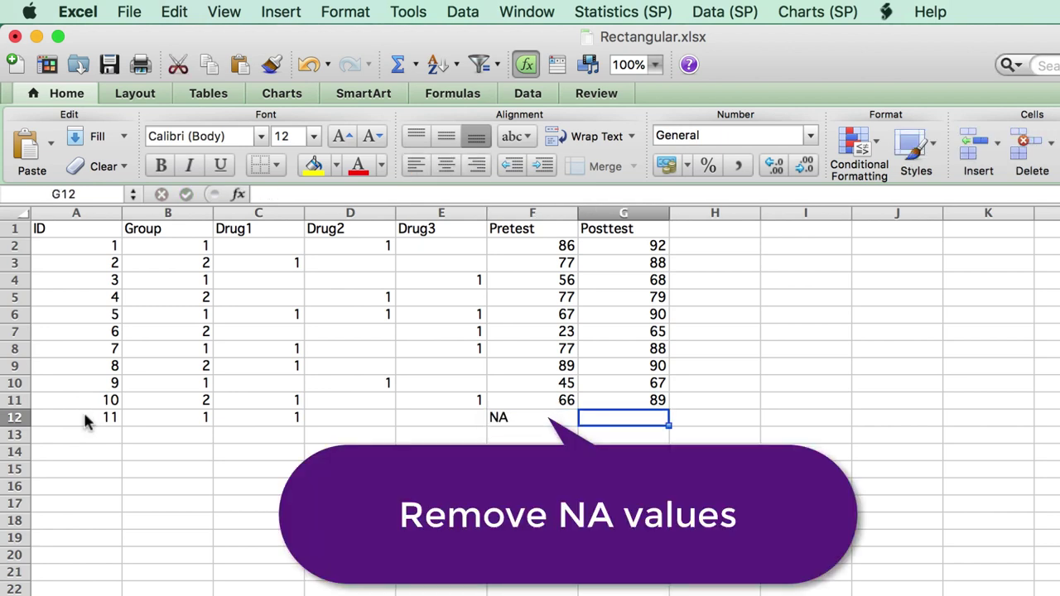
type("88")
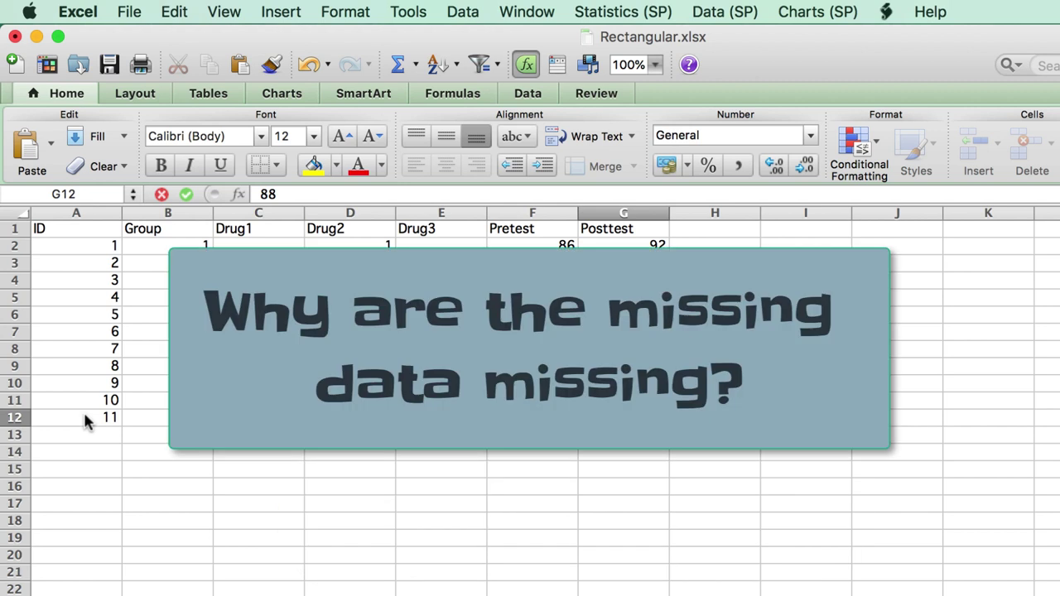
key("shift+Tab")
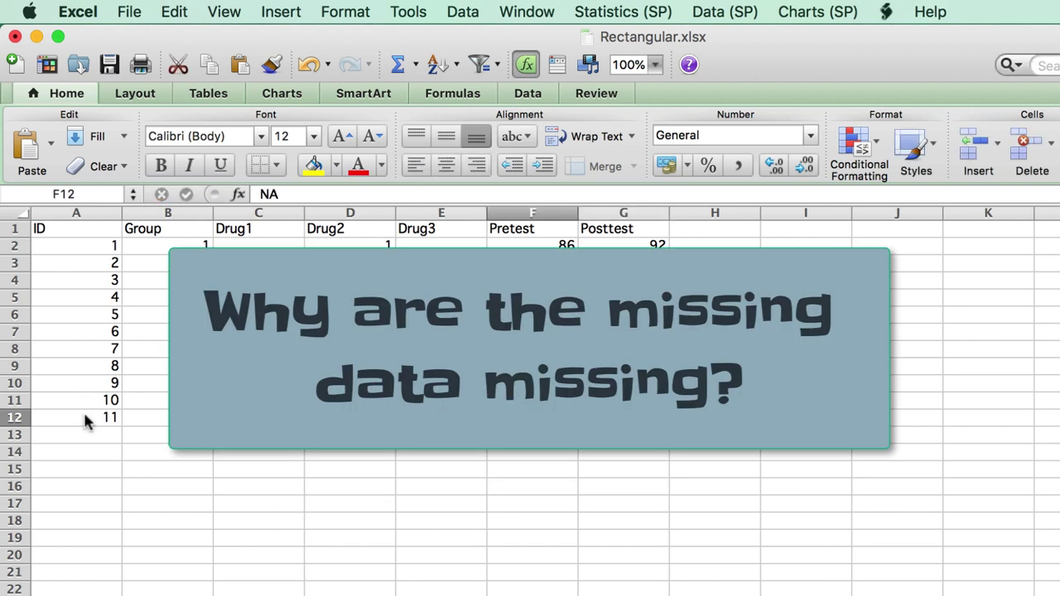
key("BackSpace")
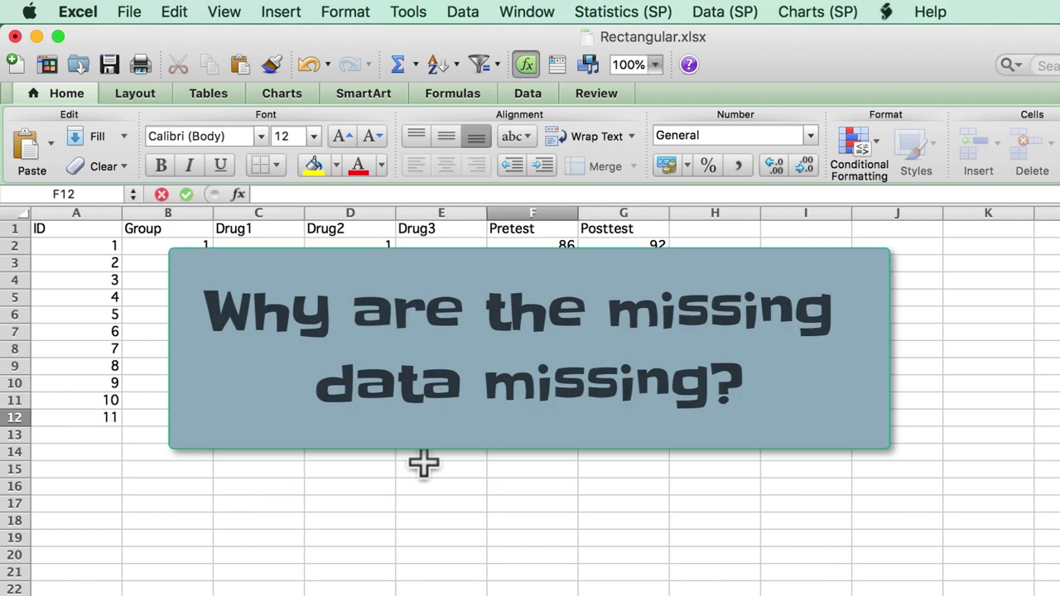
key("Return")
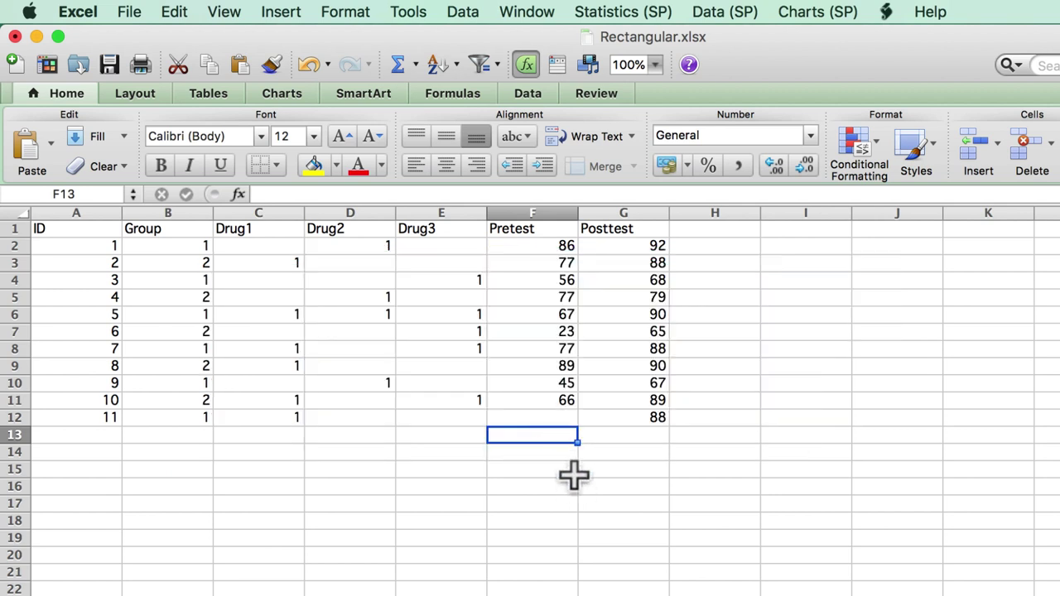
left_click(571, 418)
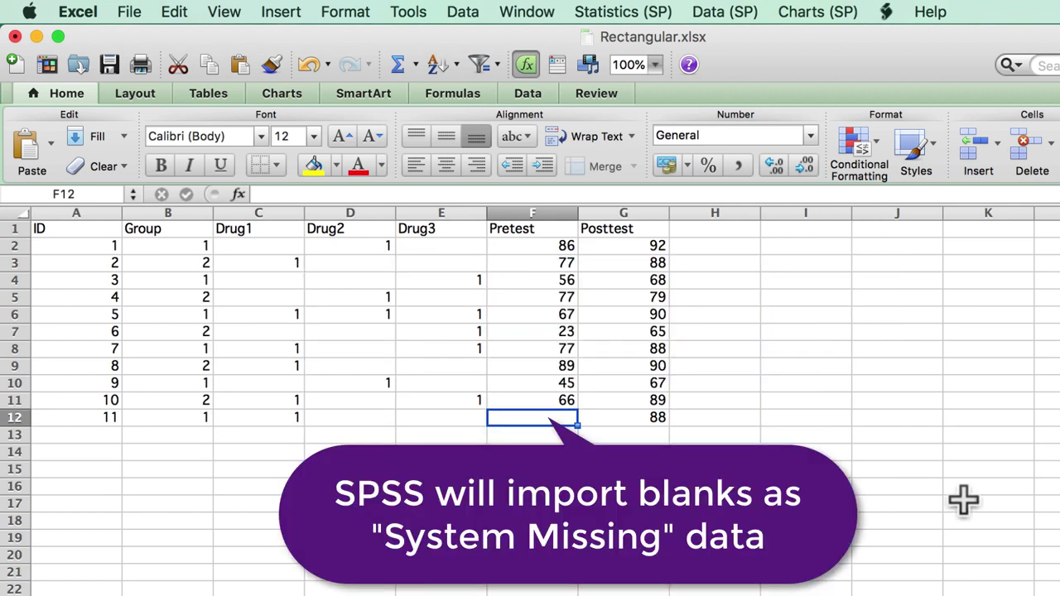